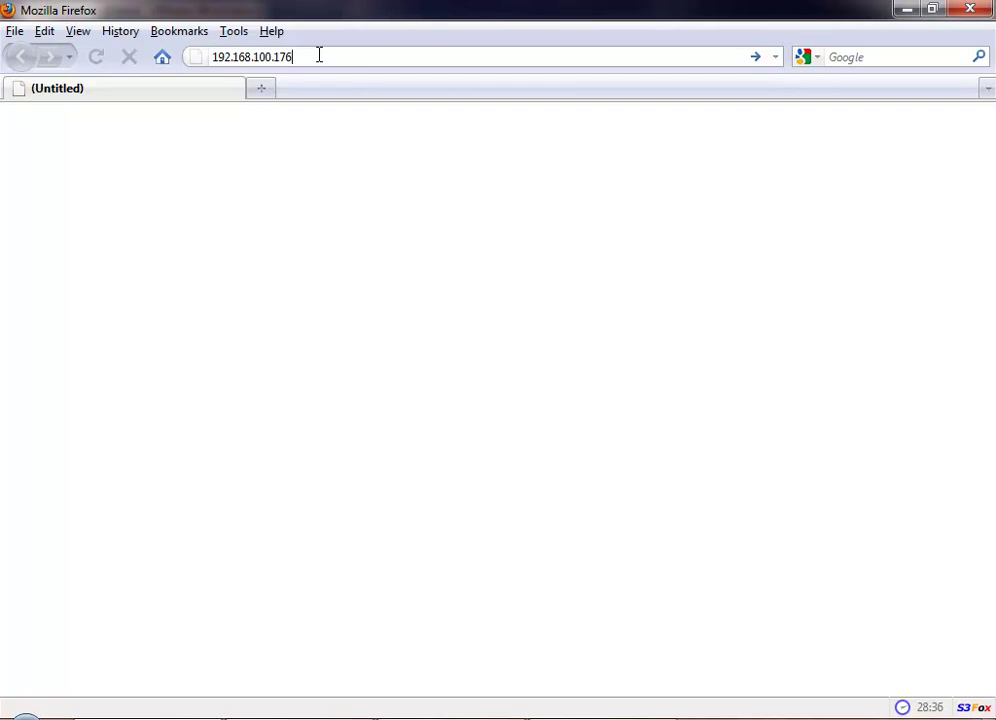
Step: Load the appliance at 192.168.100.176 and add a Firefox security exception for its certificate
left_click(319, 56)
key("Return")
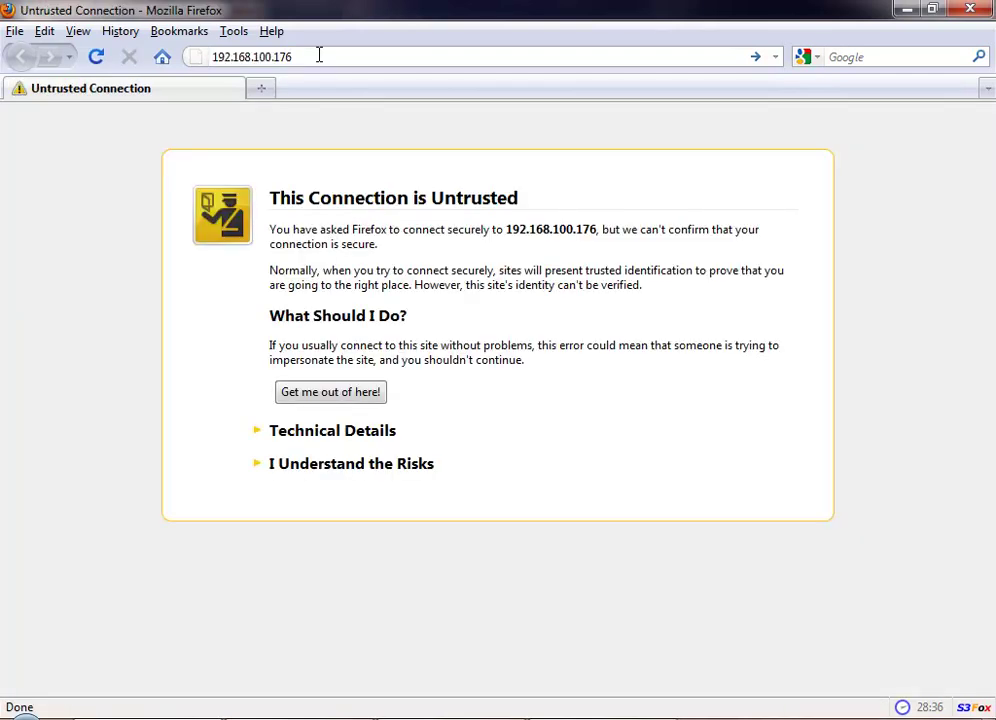
left_click(331, 468)
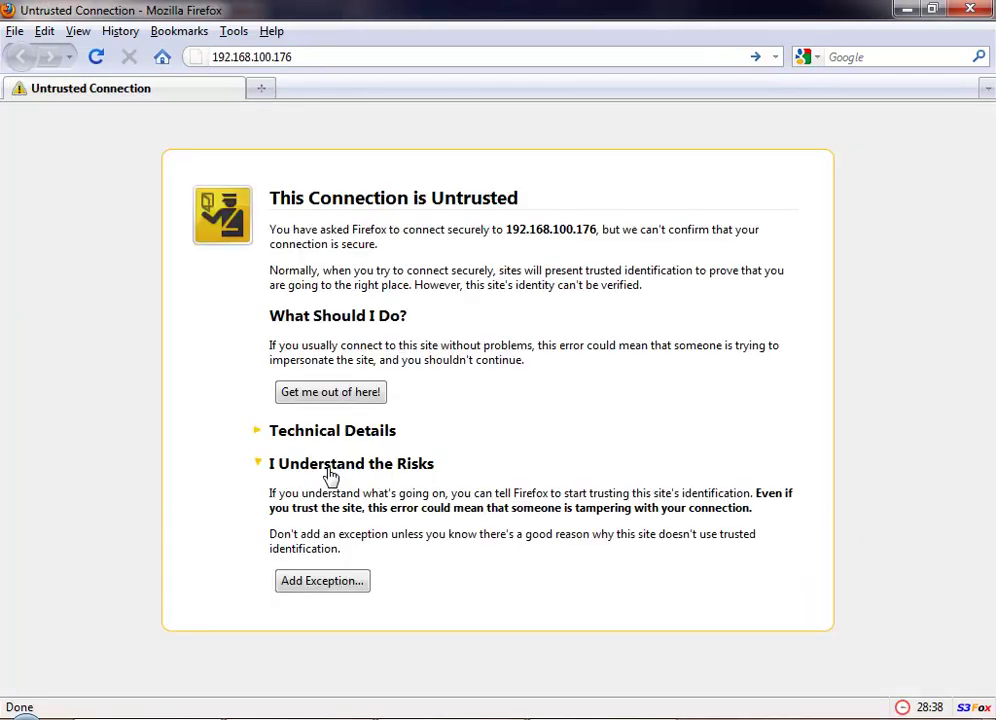
left_click(350, 580)
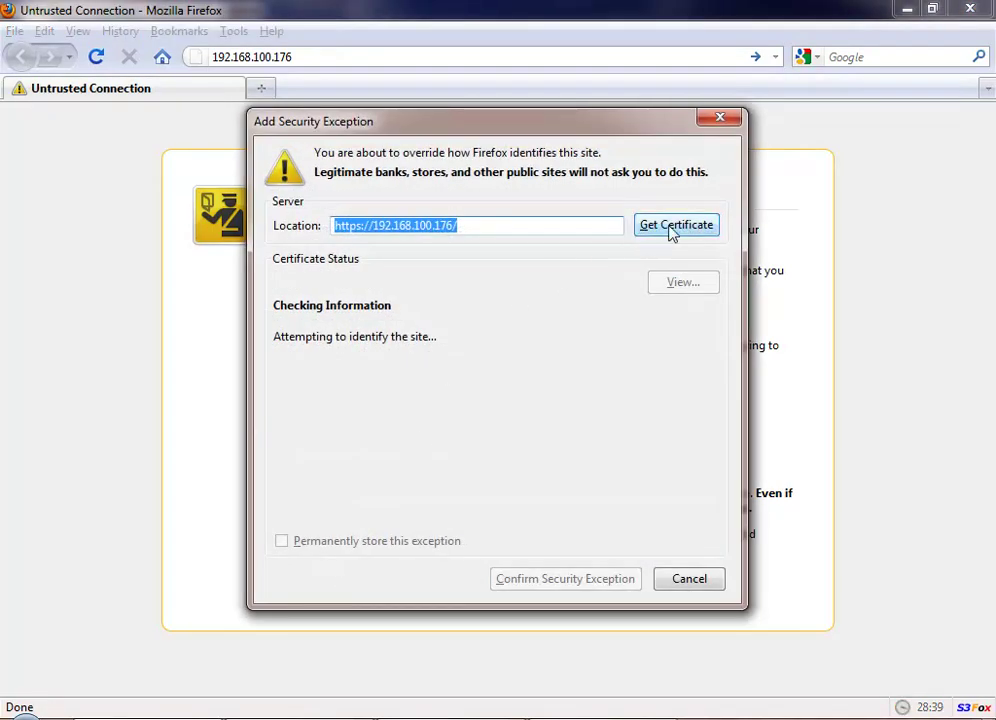
left_click(668, 229)
left_click(570, 581)
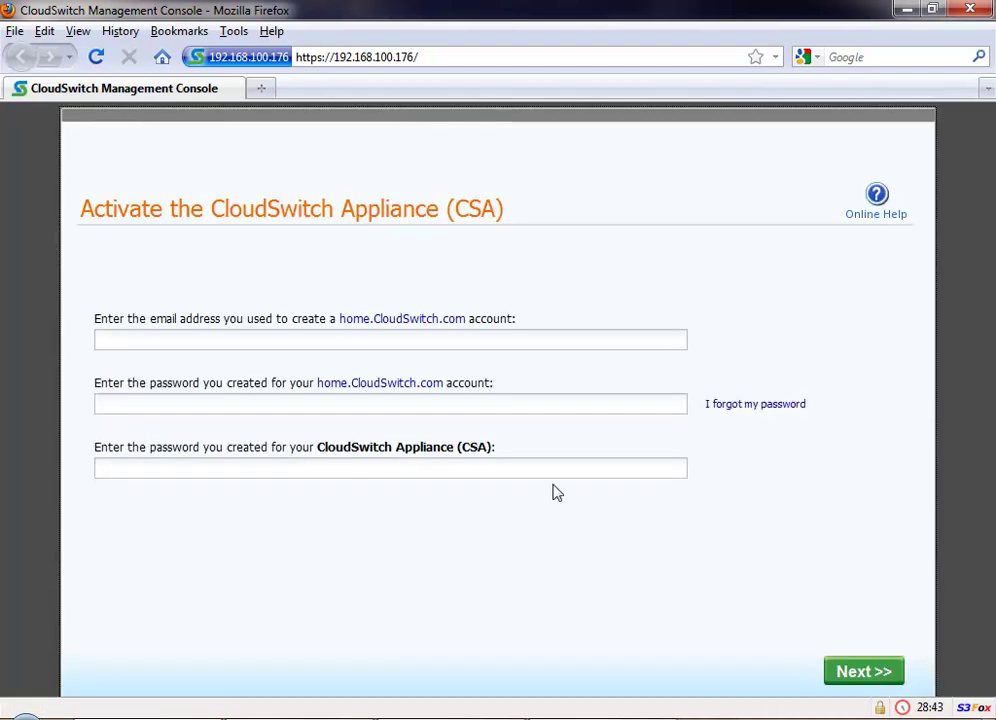
Step: Activate the appliance with the account e-mail and the home.CloudSwitch and CSA passwords, choosing the Enterprise license
left_click(522, 337)
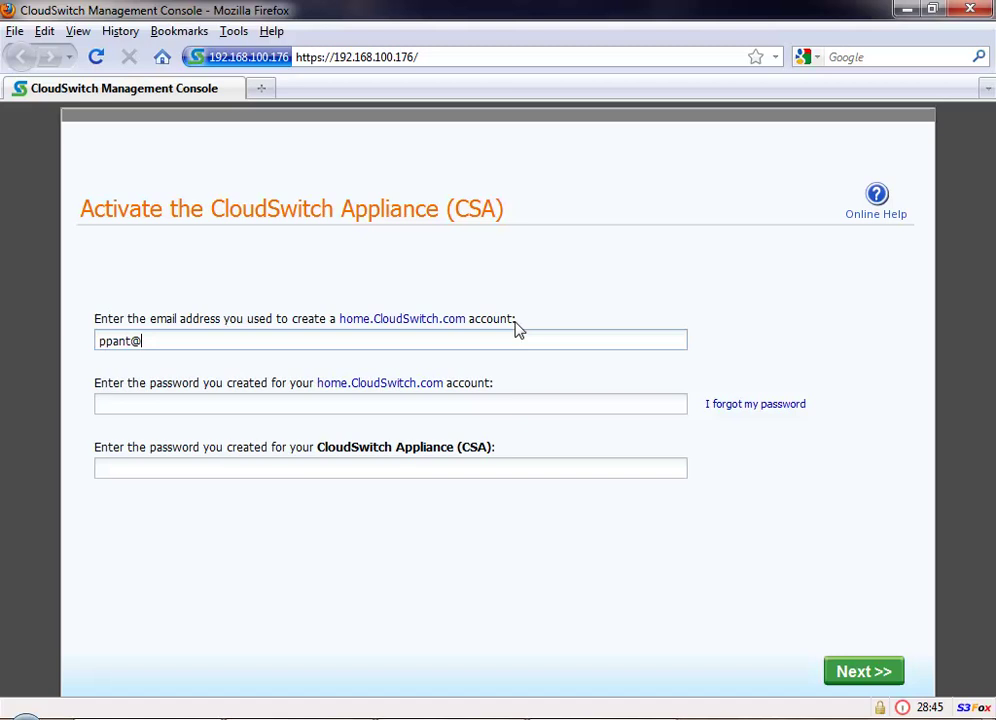
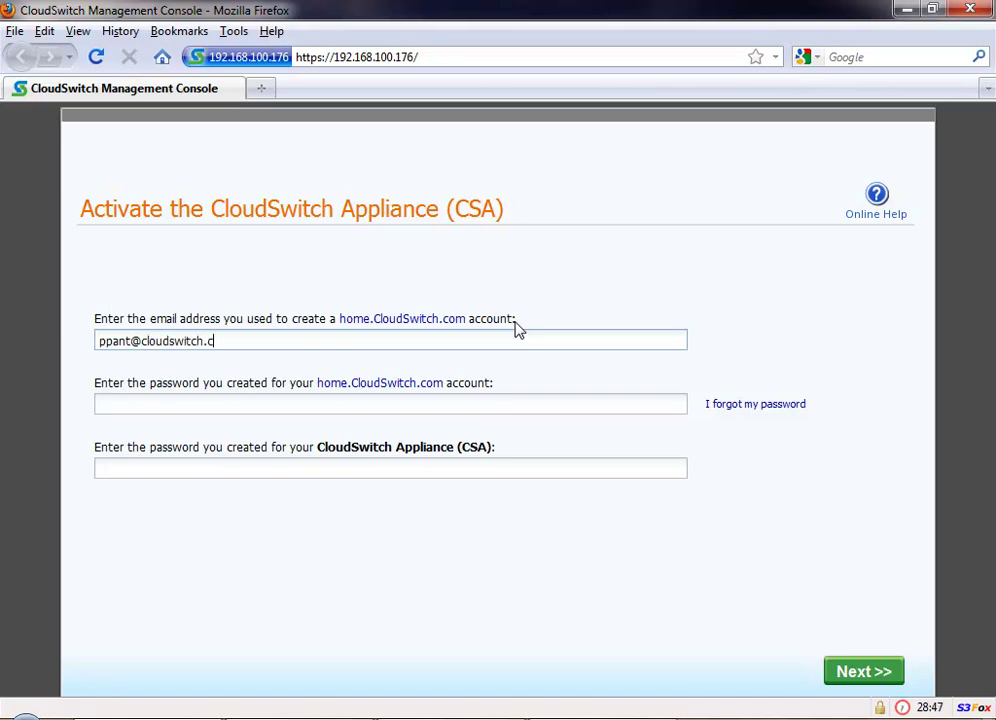
key("Tab")
type("•••••••••••")
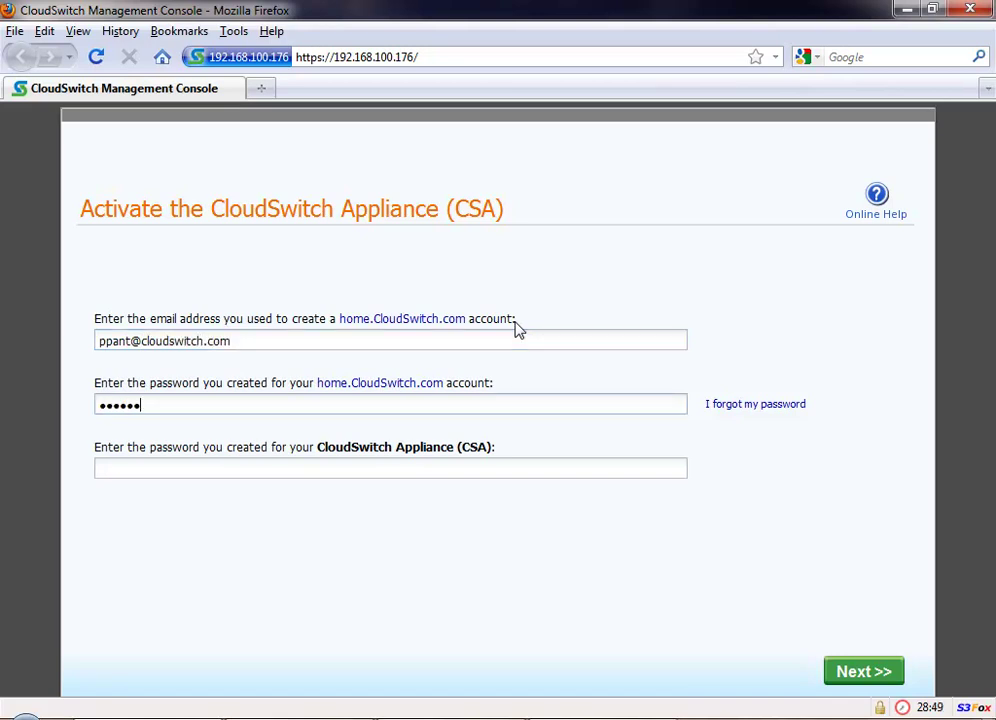
type("•••")
key("Tab")
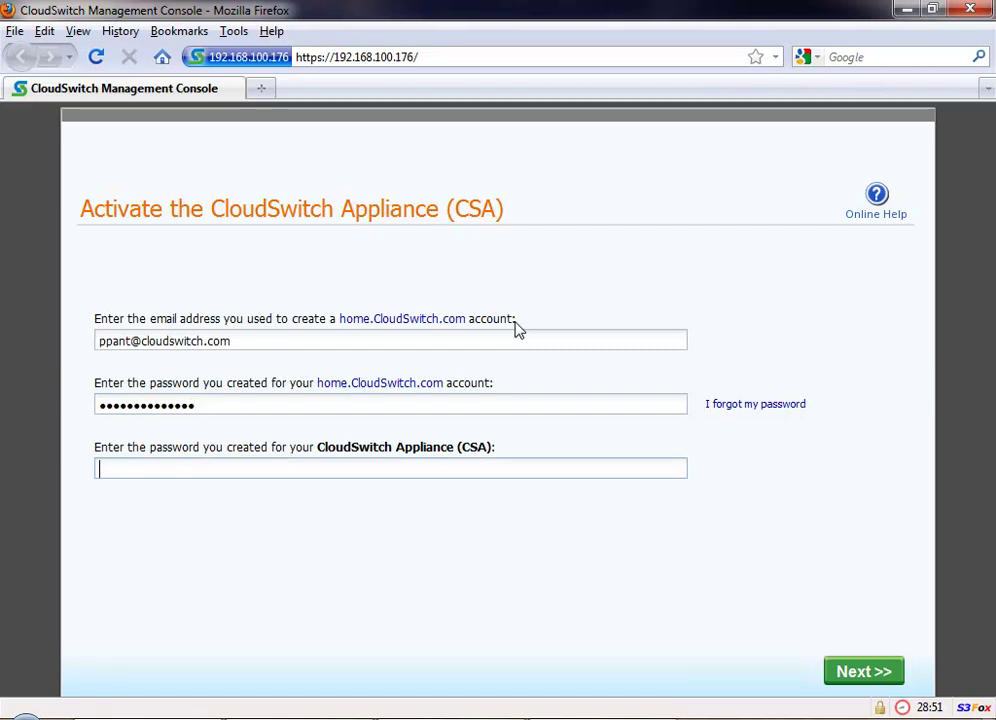
type("•••••••••••")
left_click(870, 680)
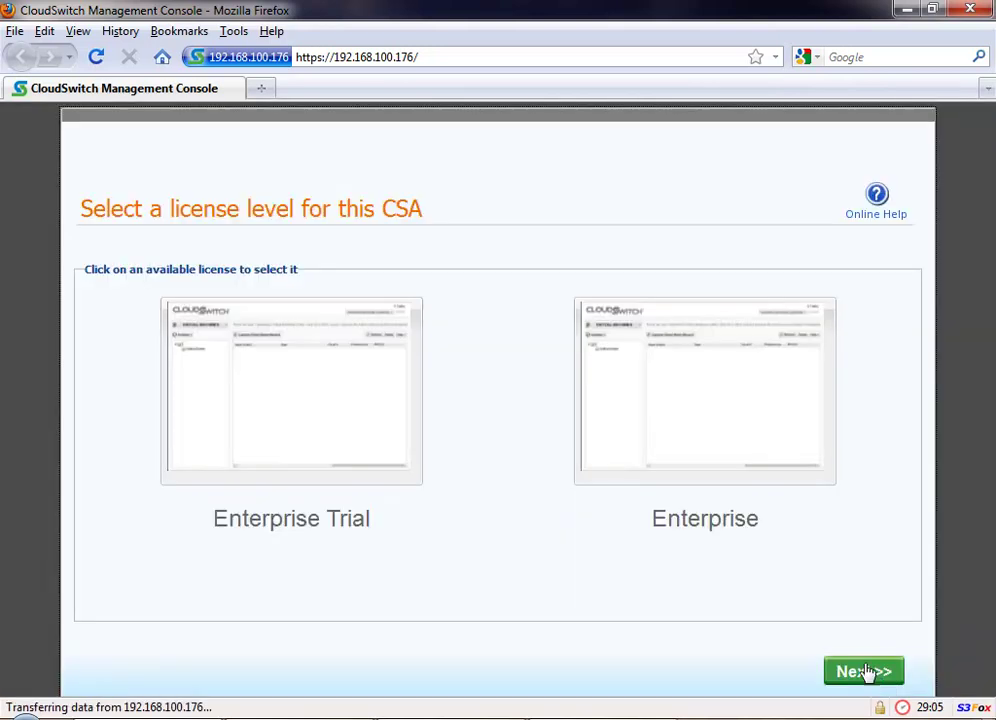
left_click(749, 476)
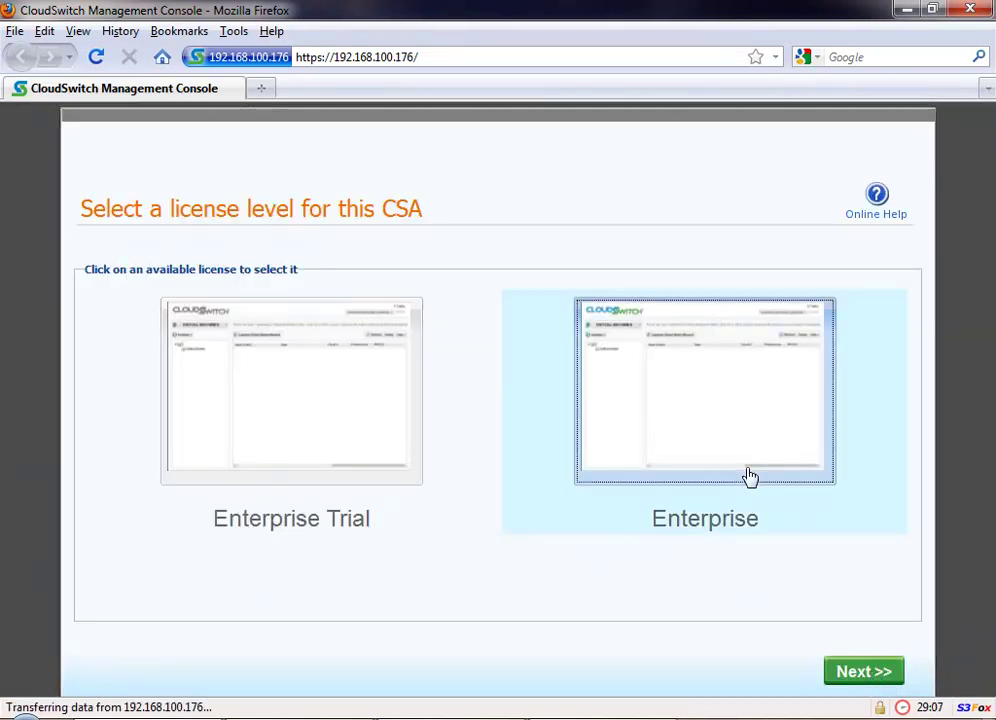
left_click(864, 674)
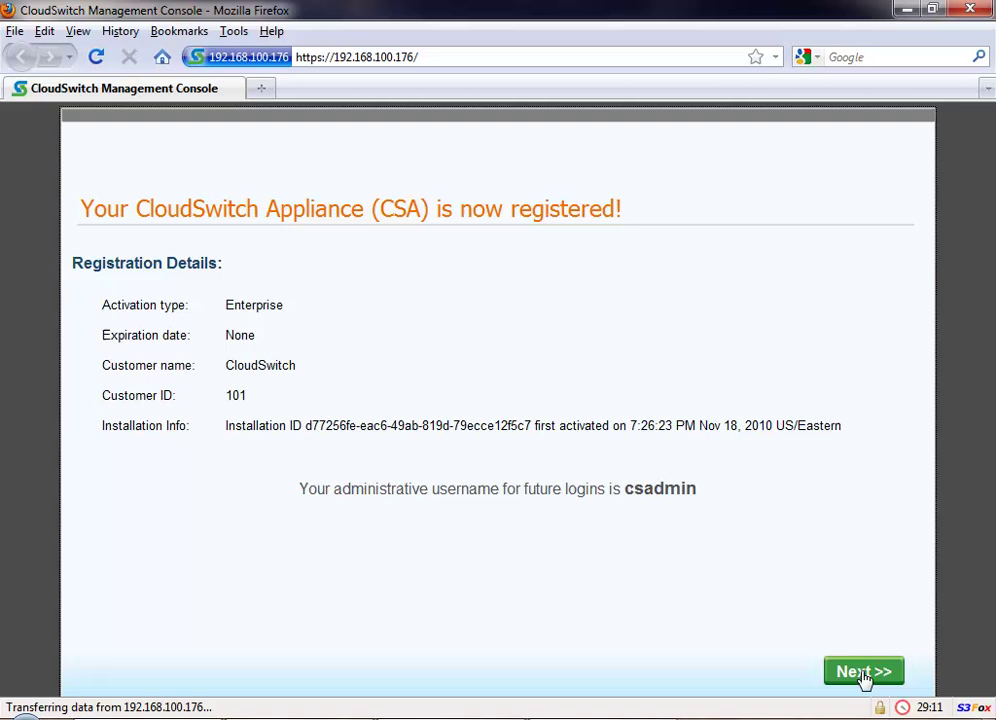
Step: Choose to create a new cloud VM and select Amazon as the cloud provider
left_click(864, 674)
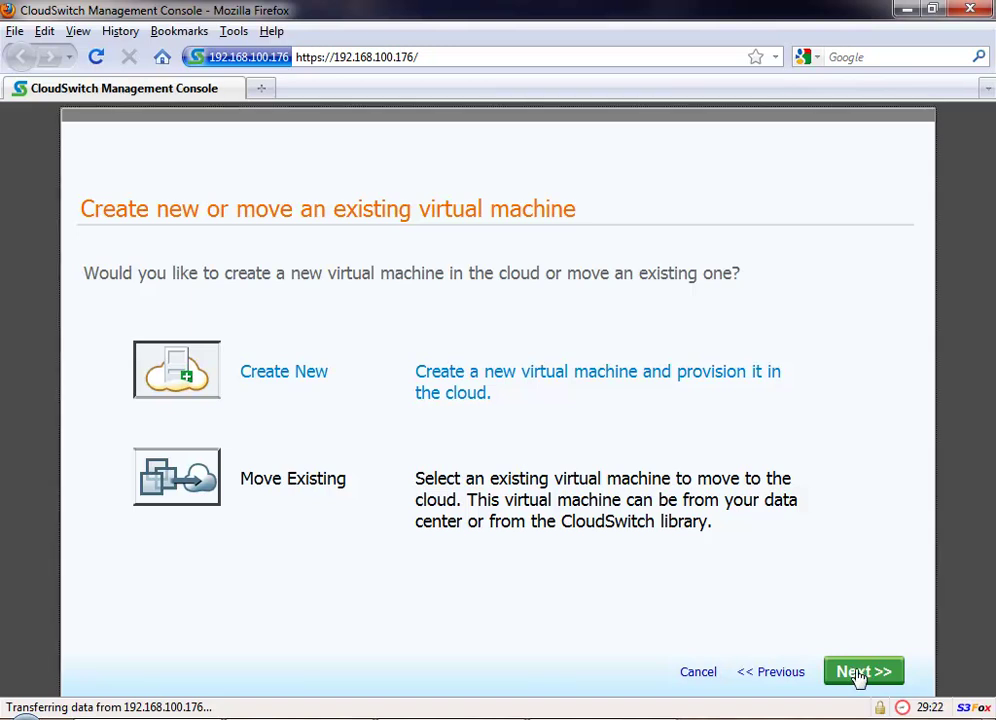
left_click(860, 672)
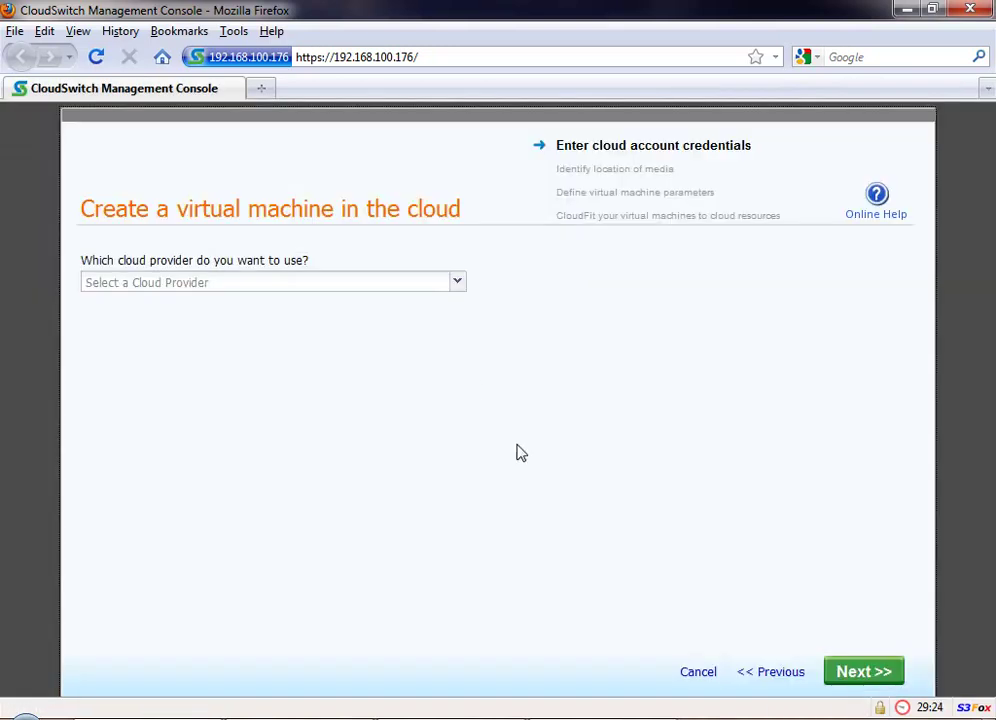
left_click(459, 286)
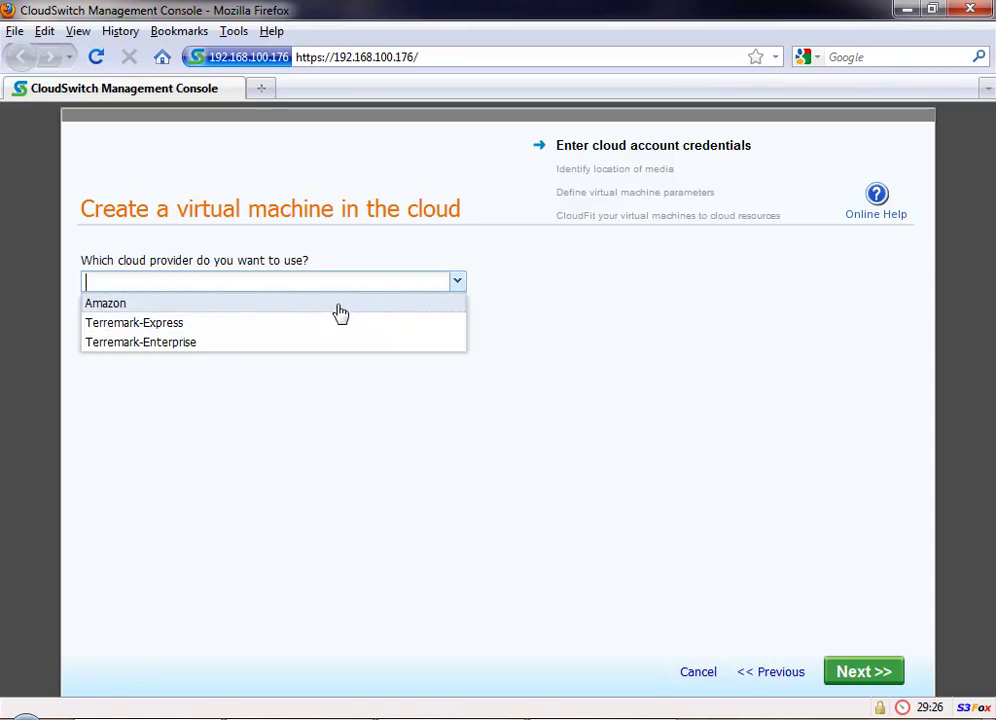
left_click(338, 305)
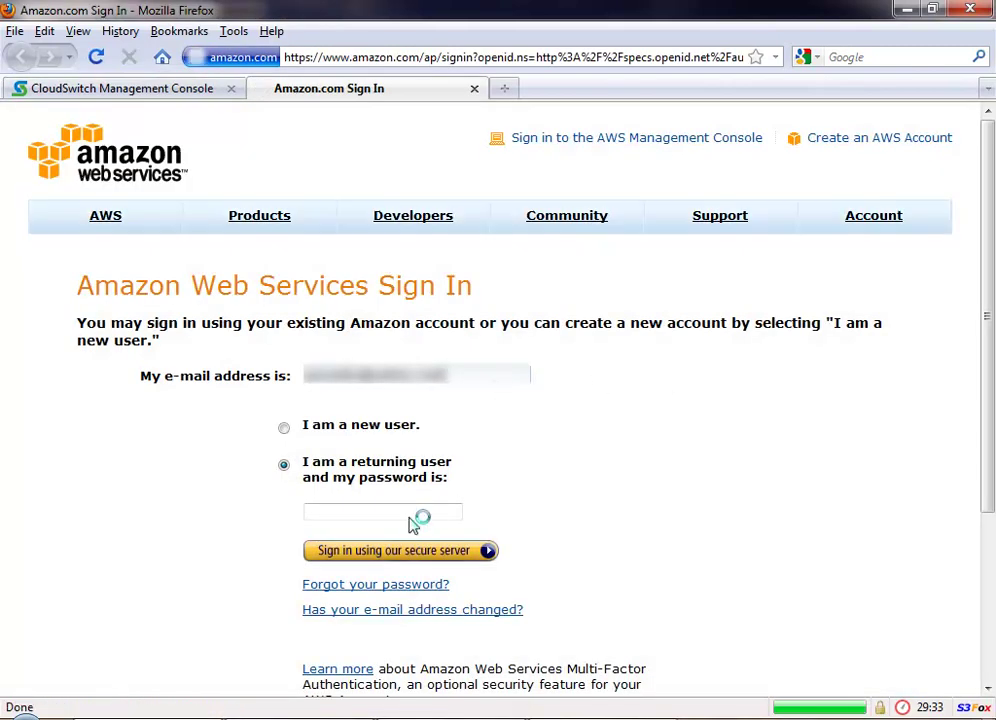
Step: Sign in to Amazon Web Services with the account password
left_click(410, 513)
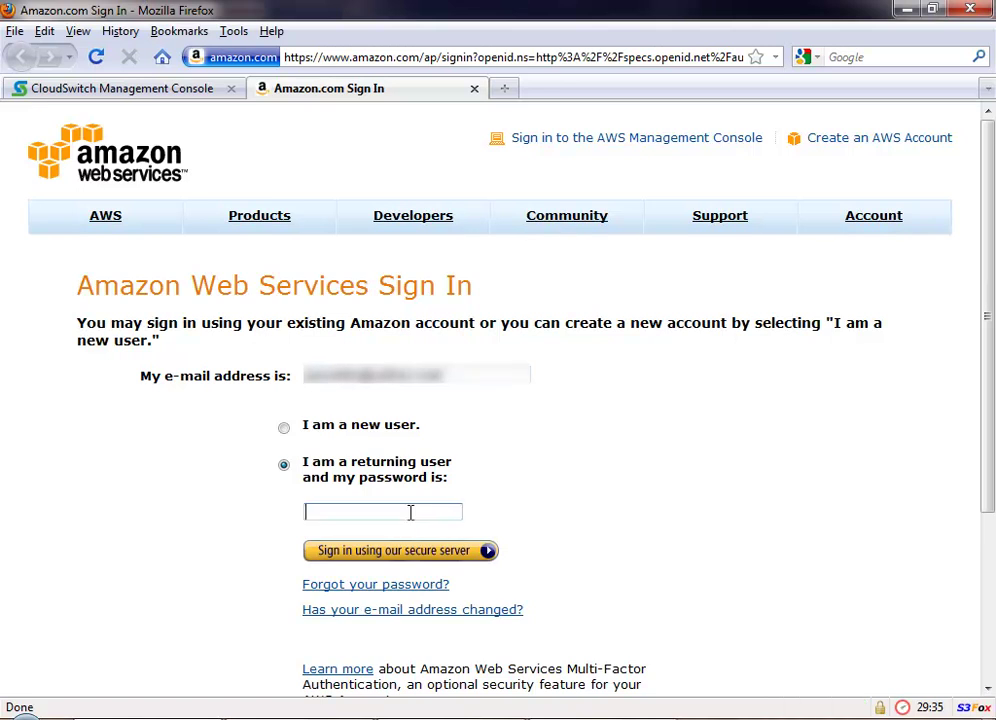
type("••••••••")
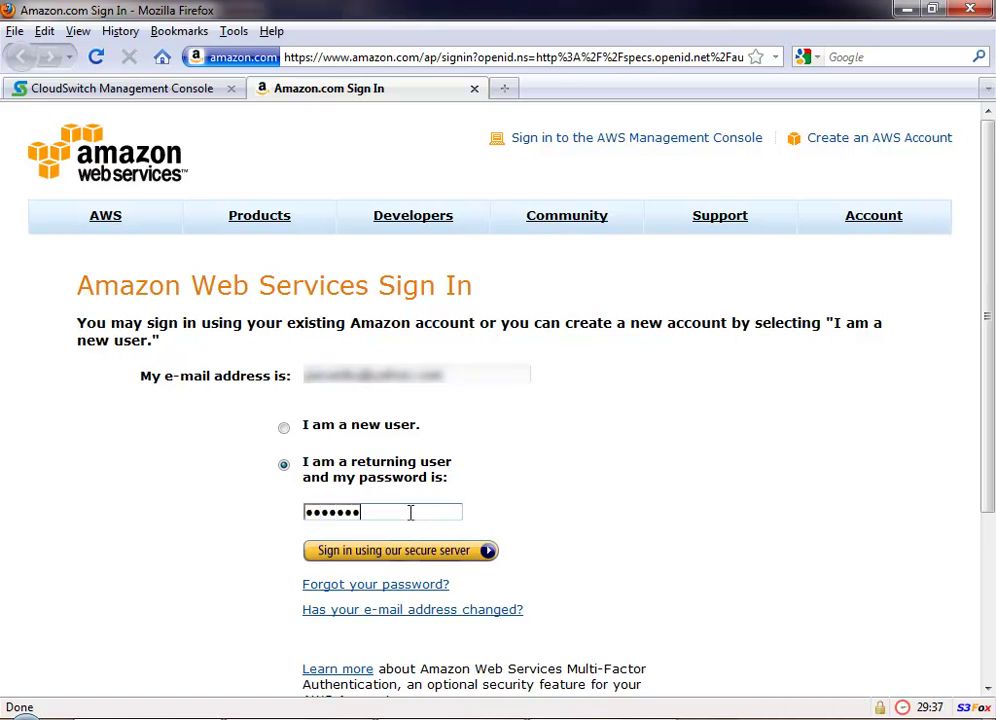
key("Return")
Step: Copy the access key ID created July 21, 2010 from the Access Credentials page
scroll(603, 472, "down", 8)
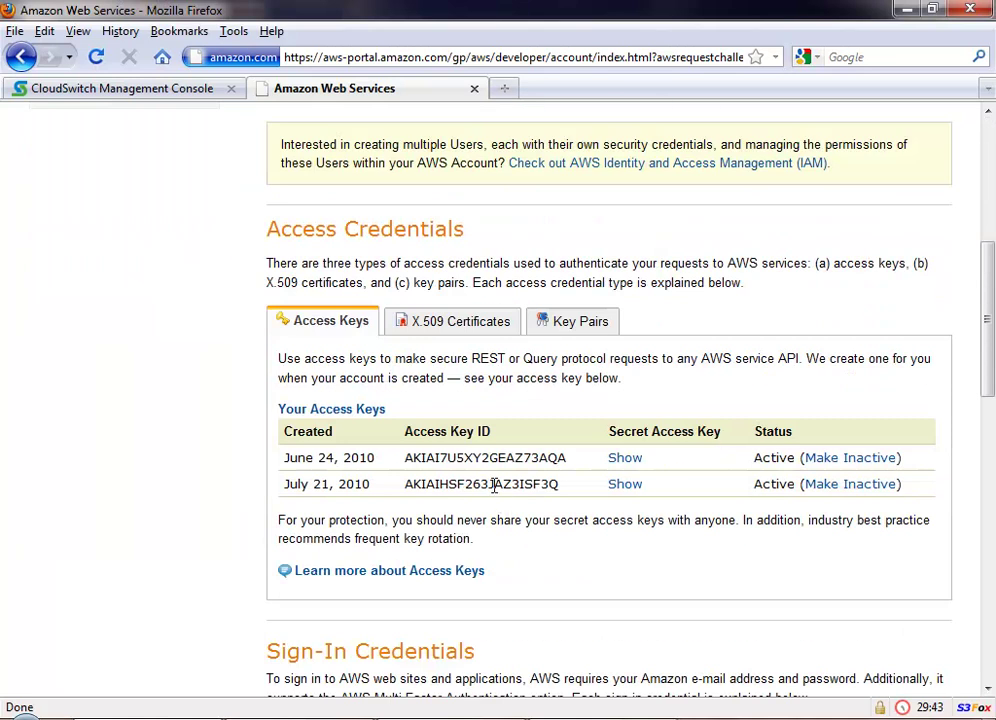
double_click(500, 484)
right_click(497, 489)
left_click(541, 499)
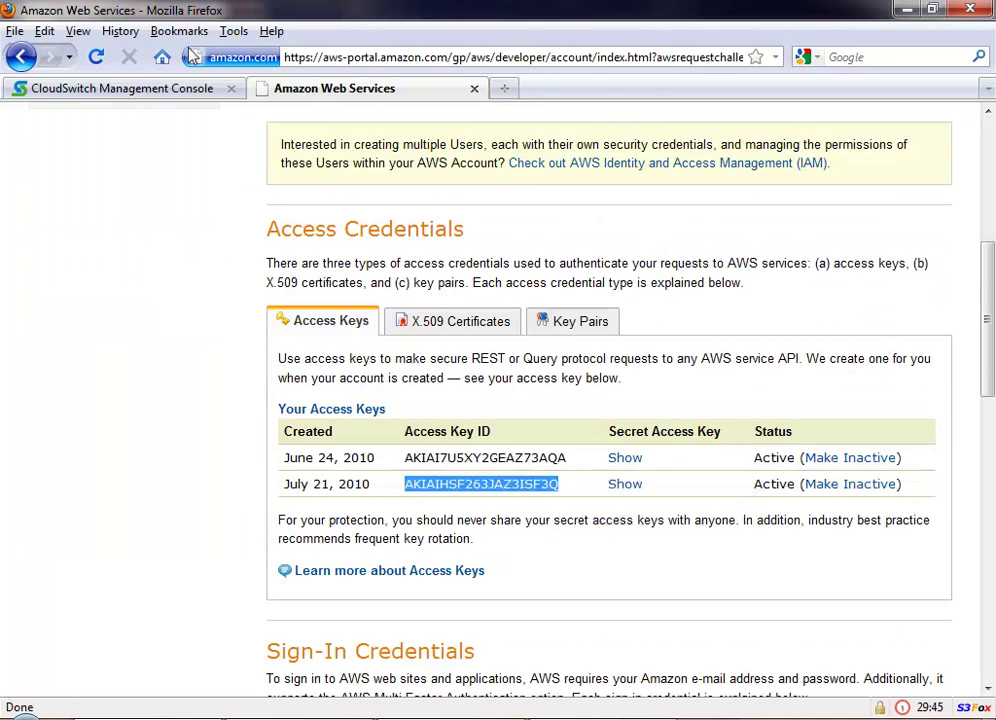
left_click(150, 88)
Step: Paste the access key ID into CloudSwitch and copy the revealed secret access key from AWS
right_click(172, 329)
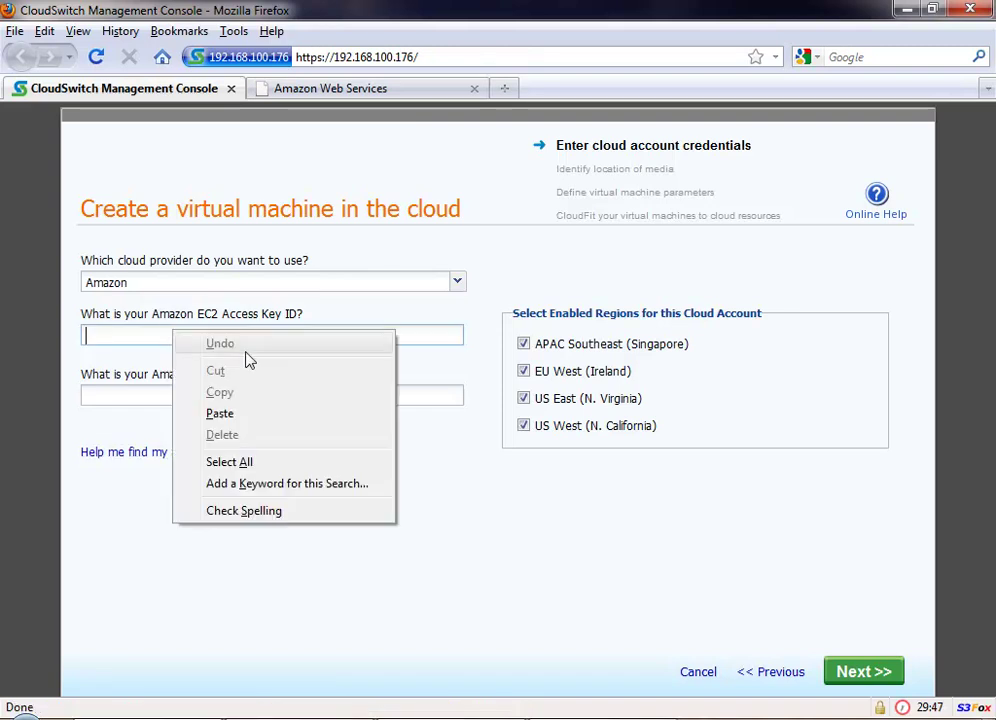
left_click(238, 413)
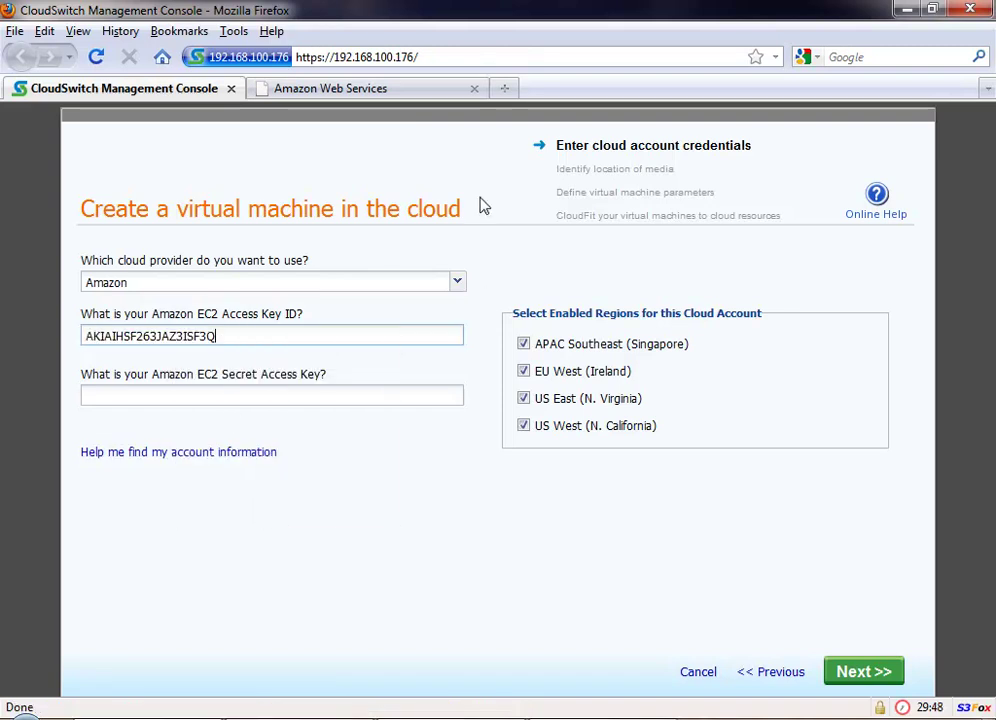
left_click(405, 91)
left_click(625, 484)
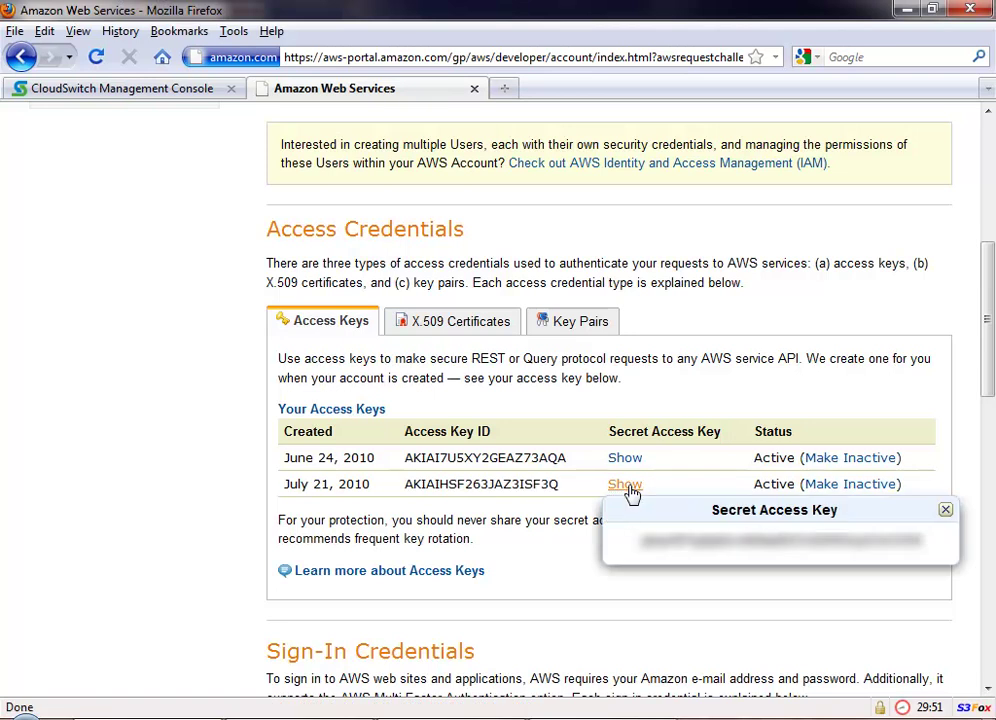
left_click_drag(645, 545, 927, 556)
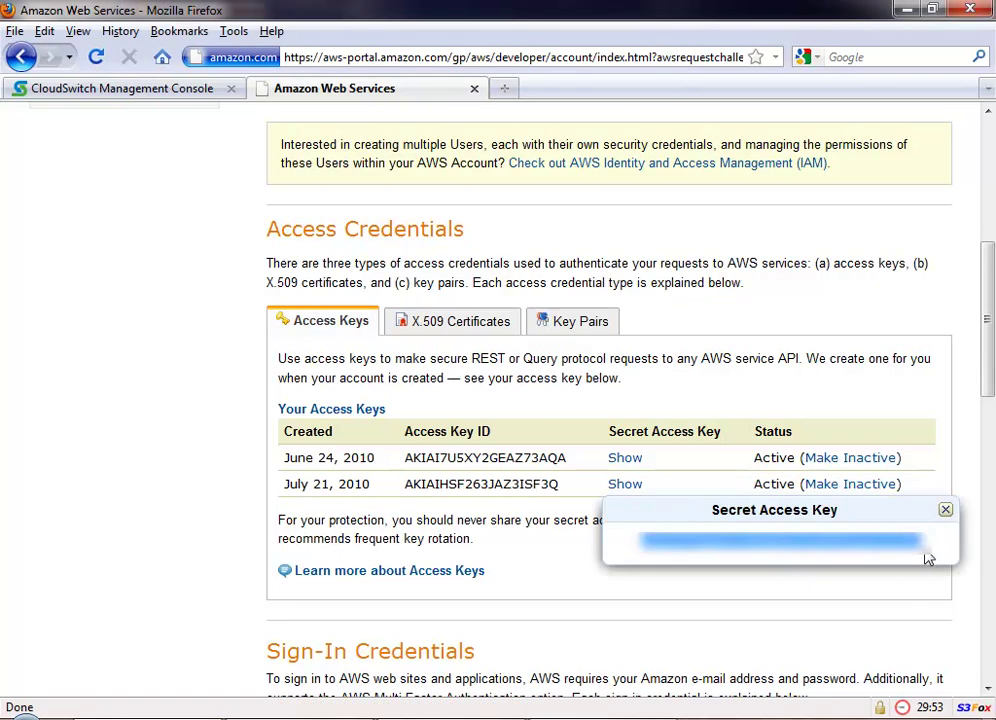
right_click(675, 540)
left_click(700, 552)
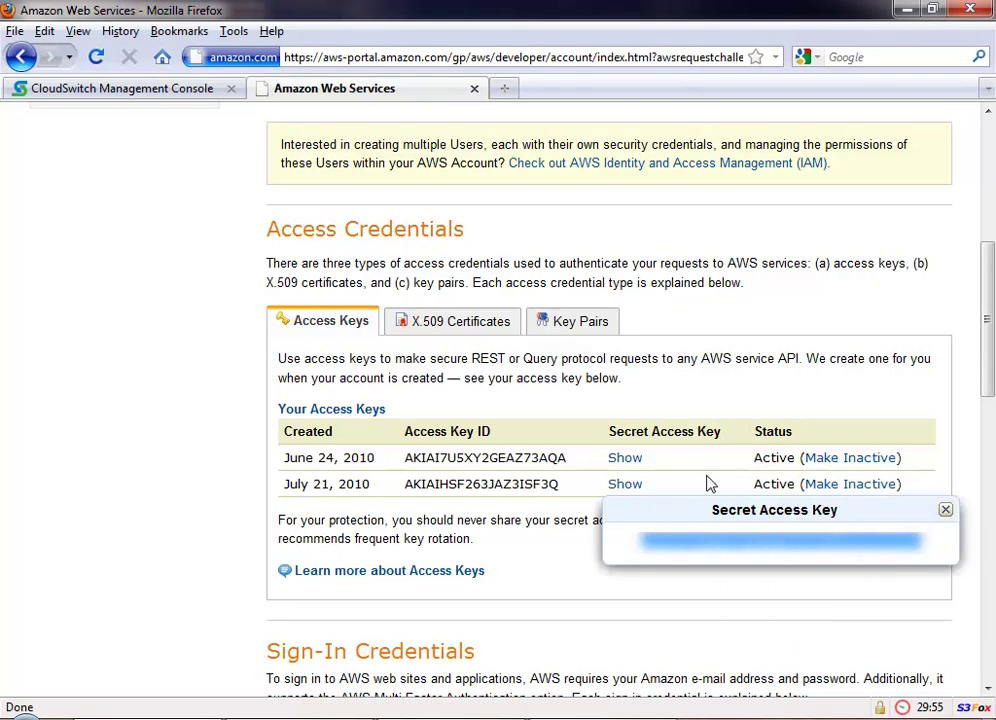
Step: Paste the secret access key into CloudSwitch and submit to test the Amazon account
left_click(107, 89)
left_click(258, 394)
right_click(258, 394)
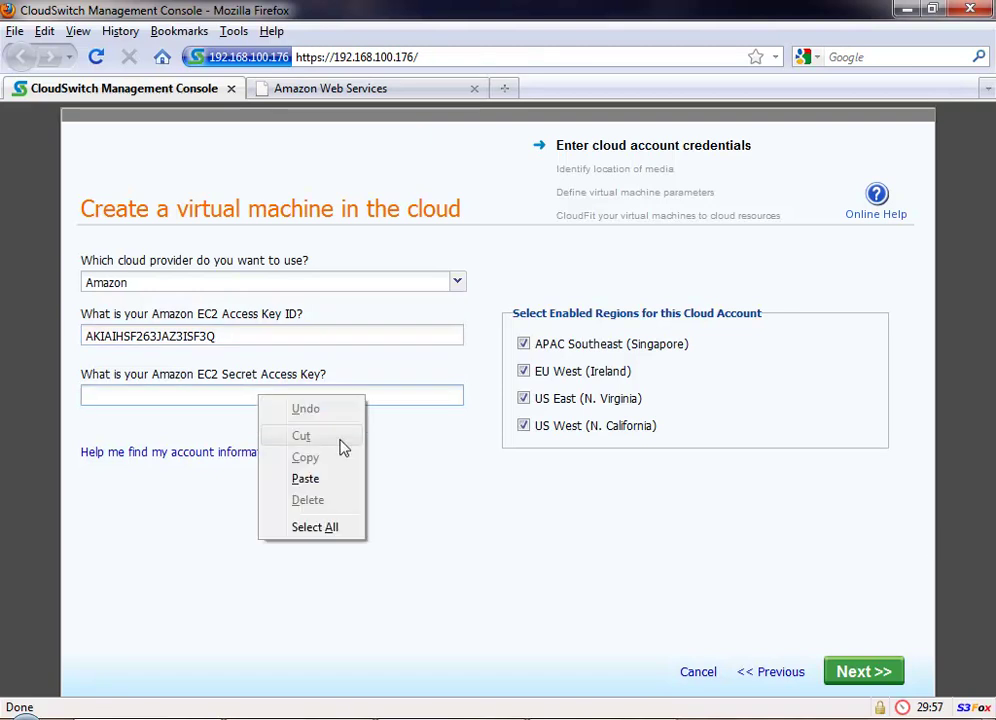
left_click(327, 488)
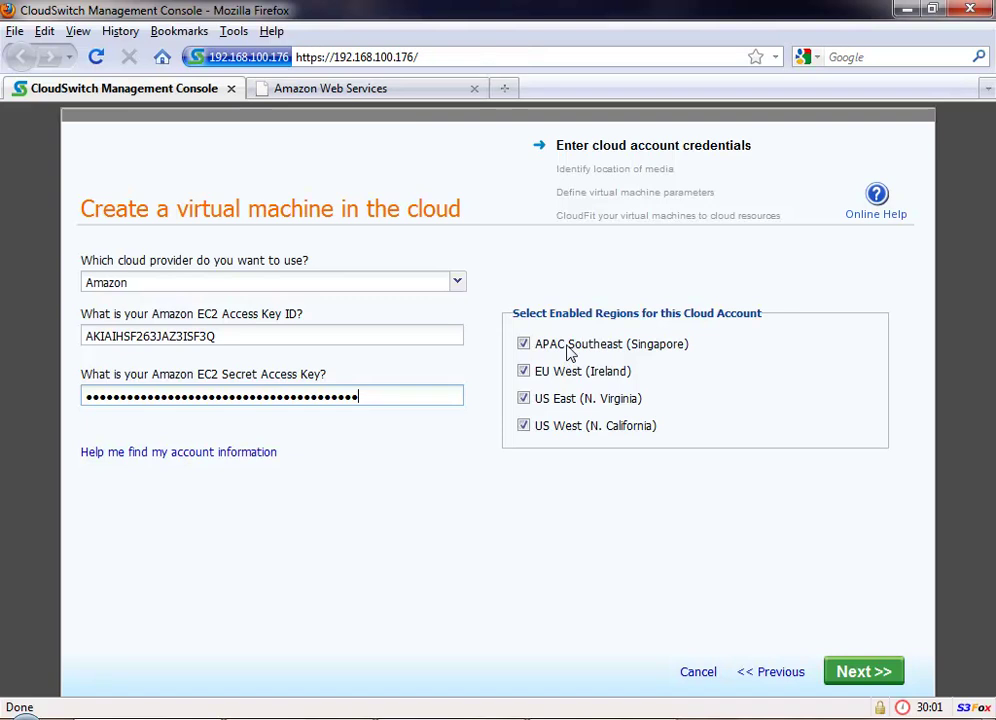
left_click(857, 678)
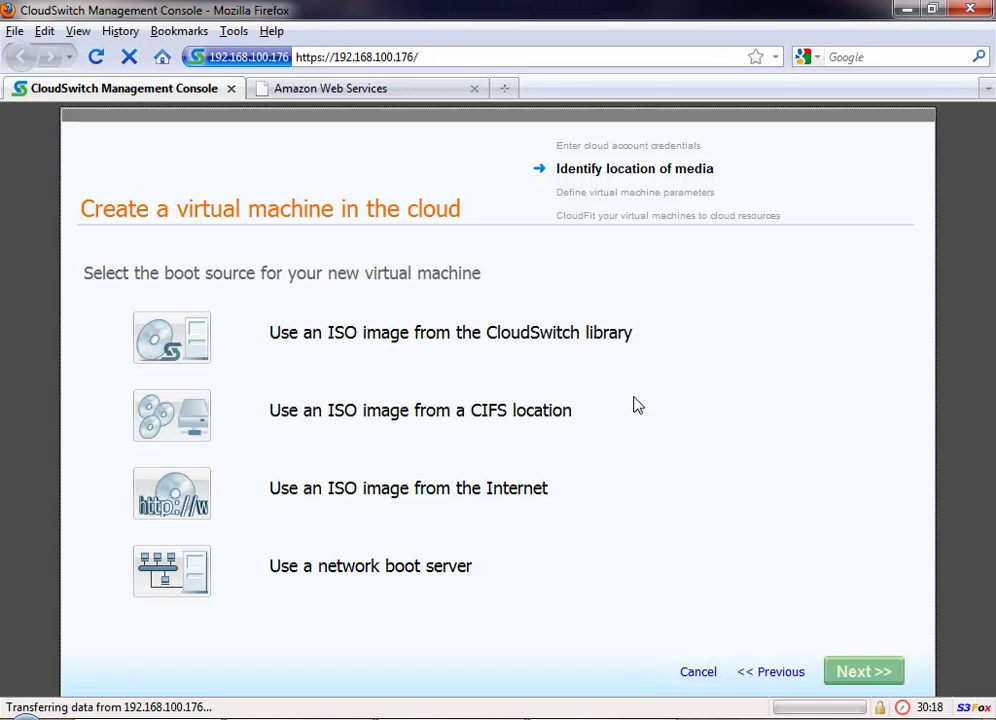
Step: Choose 'Use an ISO image from the CloudSwitch library' as the VM's boot source
left_click(180, 348)
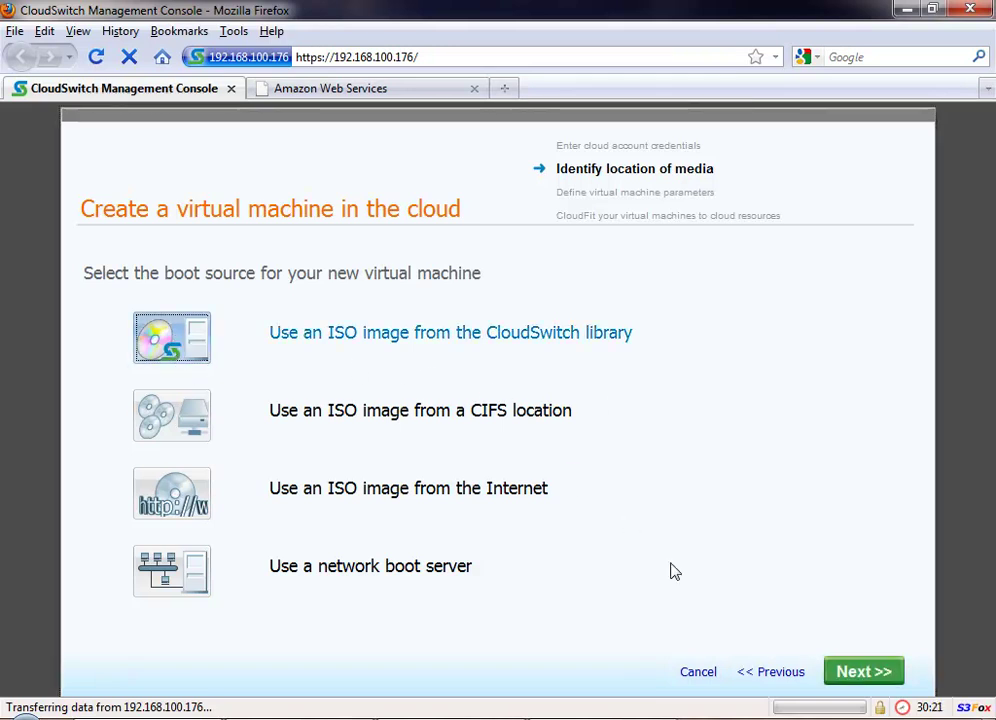
Step: Name the VM 'Windows Server 2003 Provisioned' with Microsoft Windows Server 2003 as its operating system
left_click(862, 676)
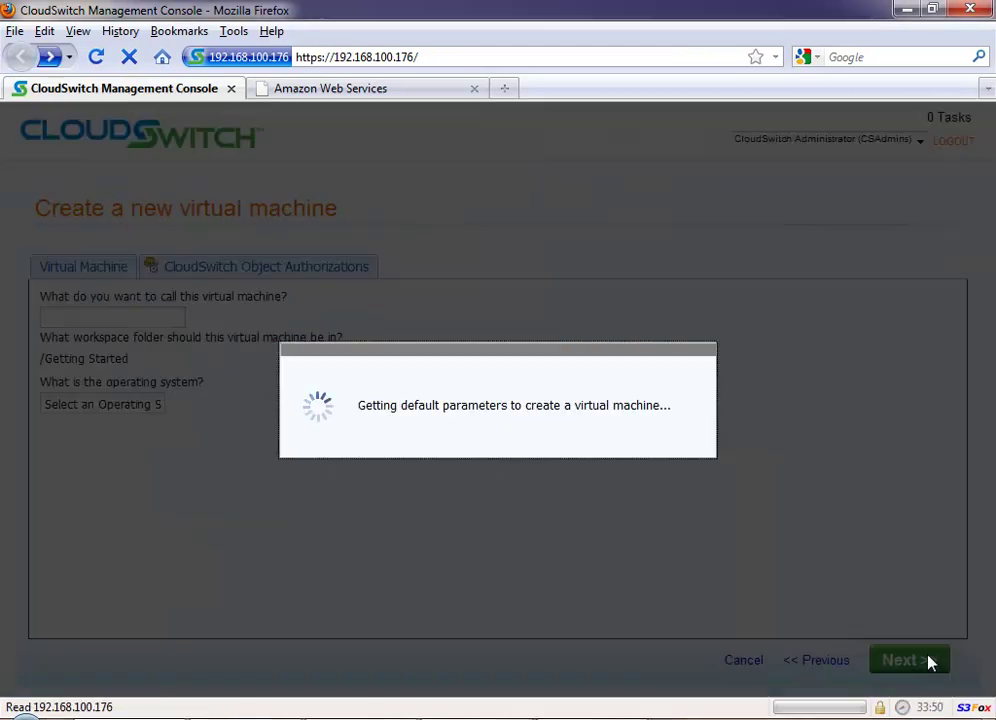
type("Window")
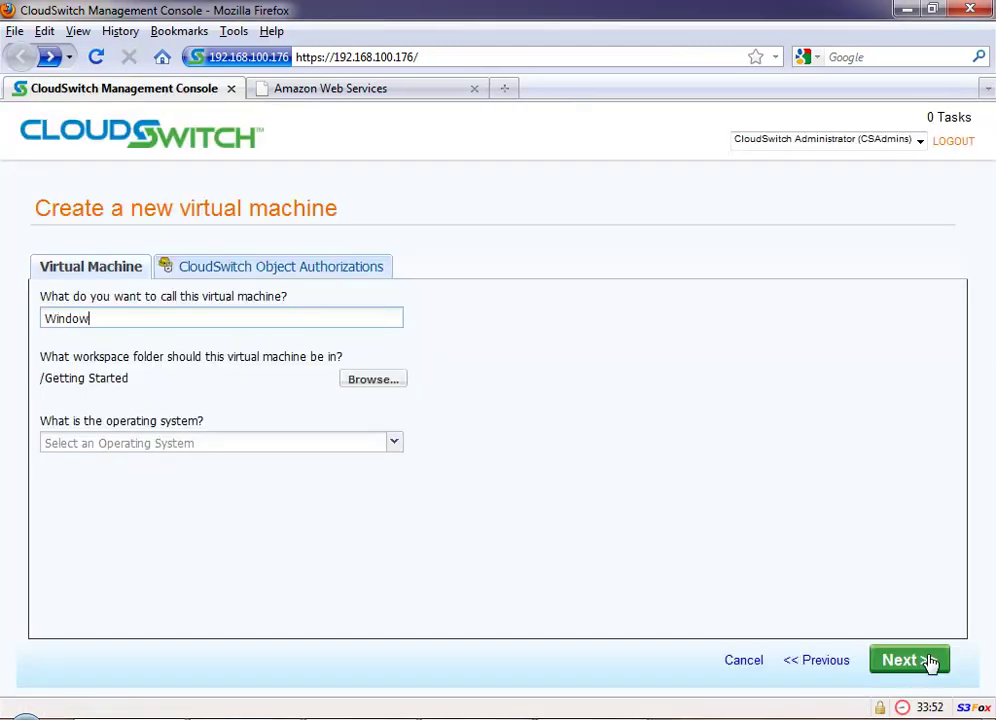
type("s Server 2003 Pro")
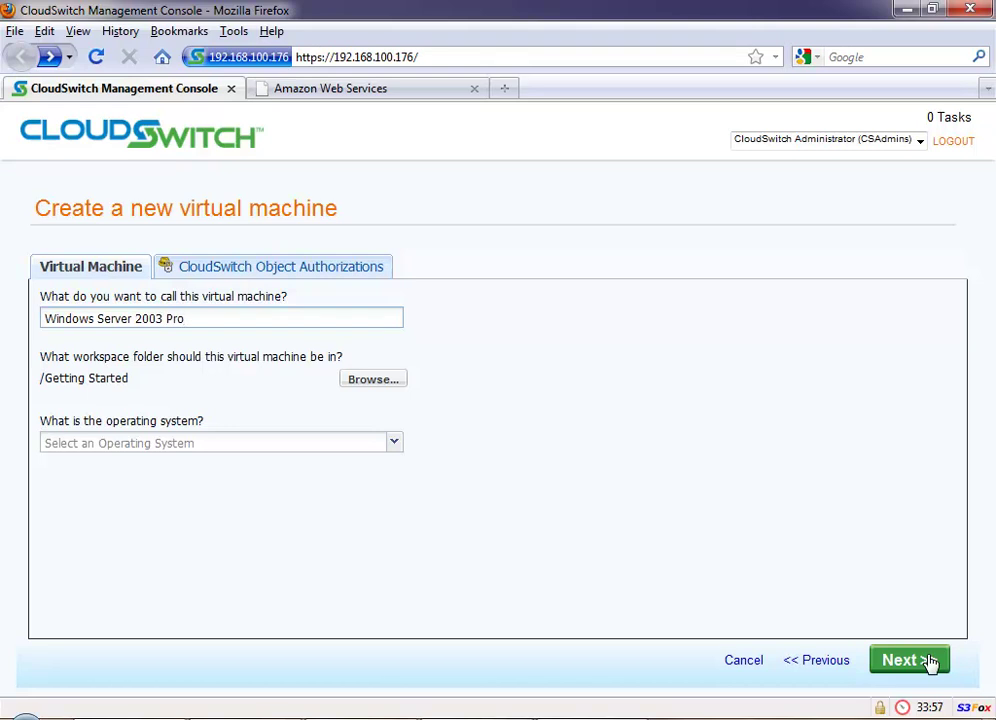
type("visioned")
left_click(394, 443)
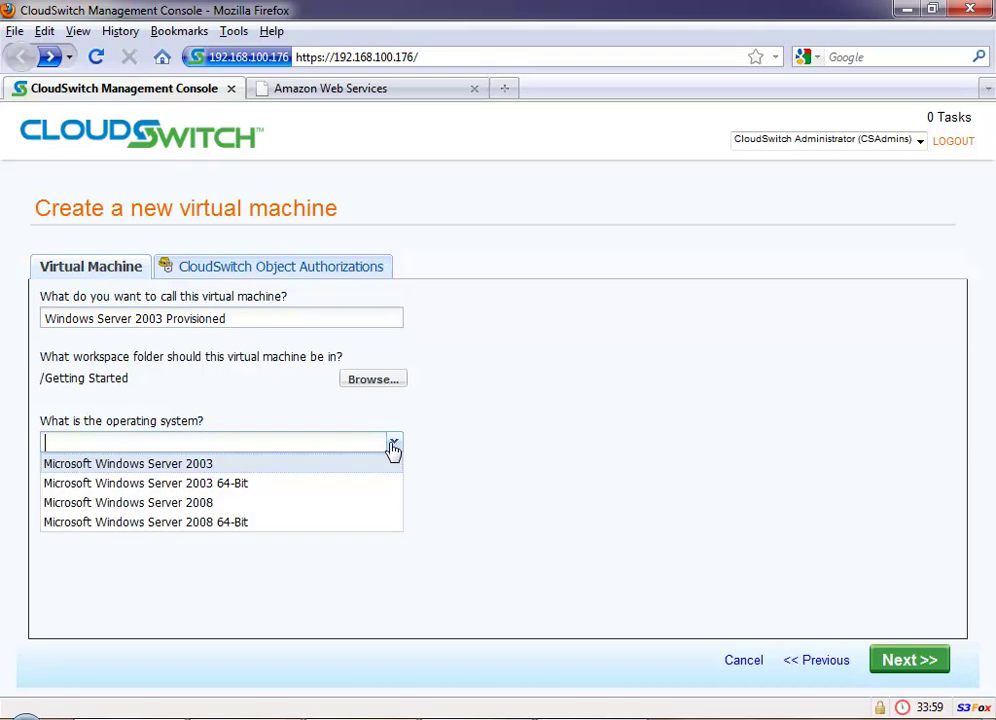
left_click(280, 466)
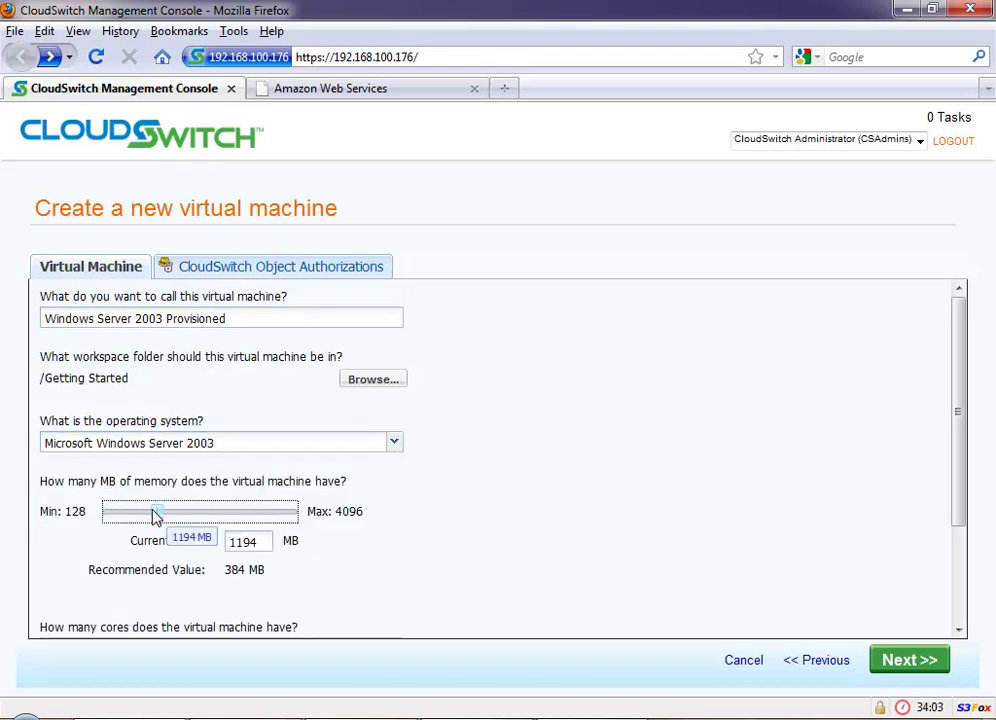
left_click(903, 668)
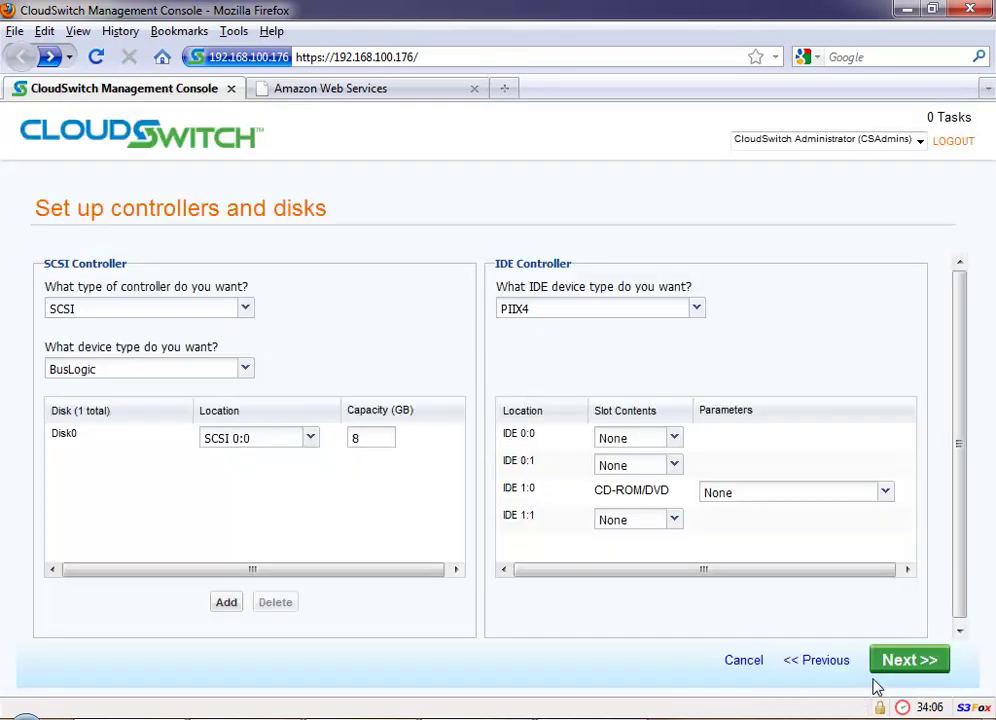
Step: Set SCSI devices to LSI Logic and load Windows Server 2003 with SP1 into the IDE 1:0 CD-ROM
left_click(247, 370)
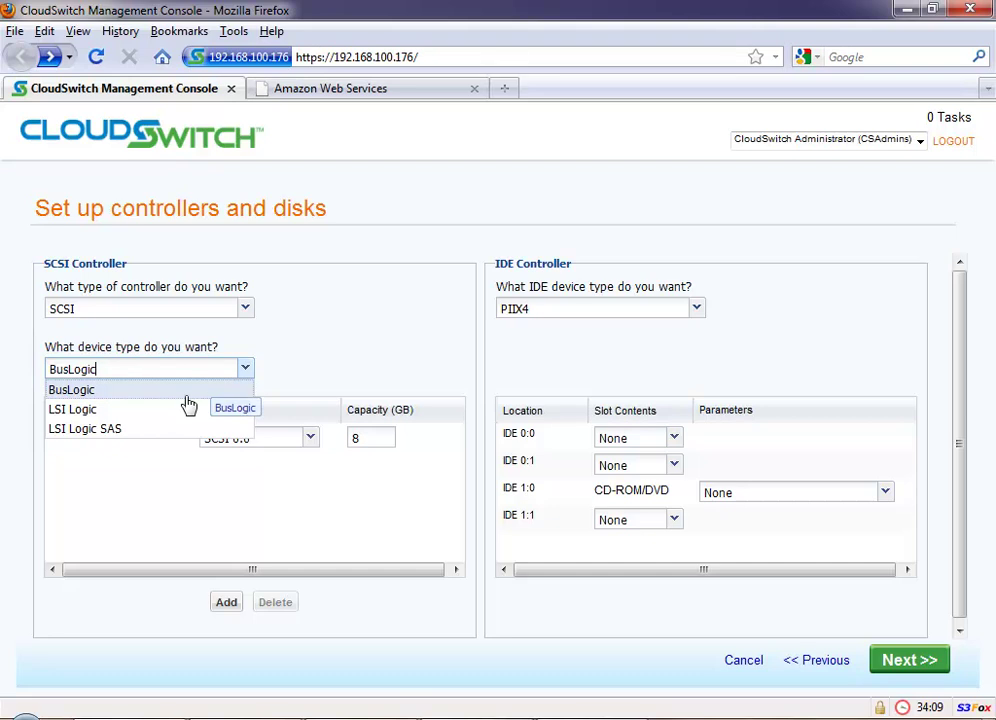
left_click(180, 410)
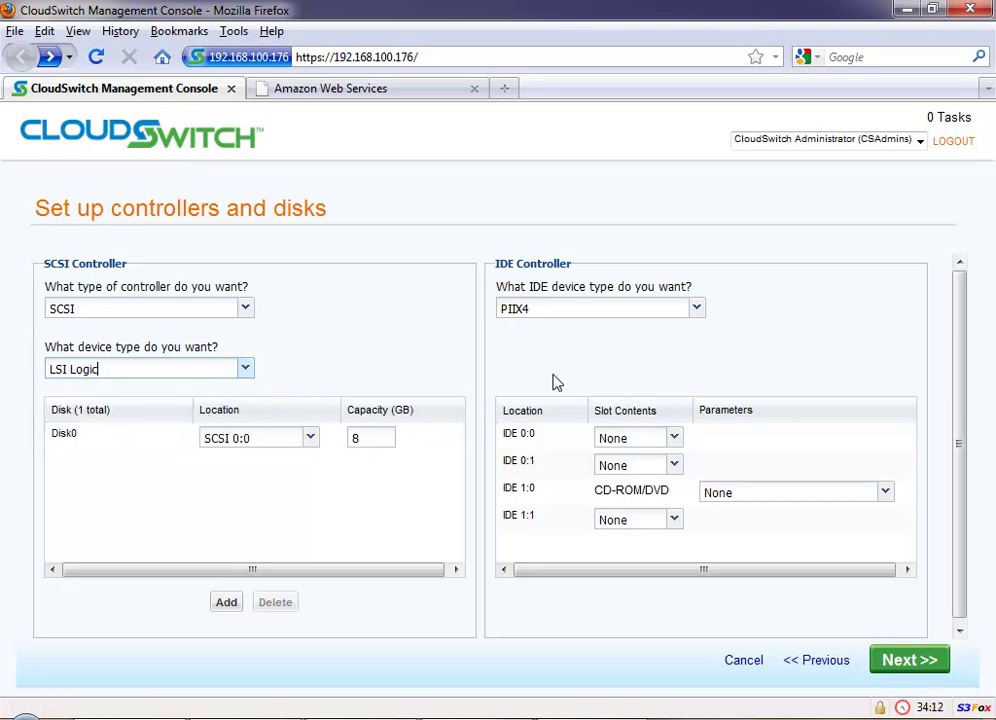
left_click(885, 495)
left_click(885, 495)
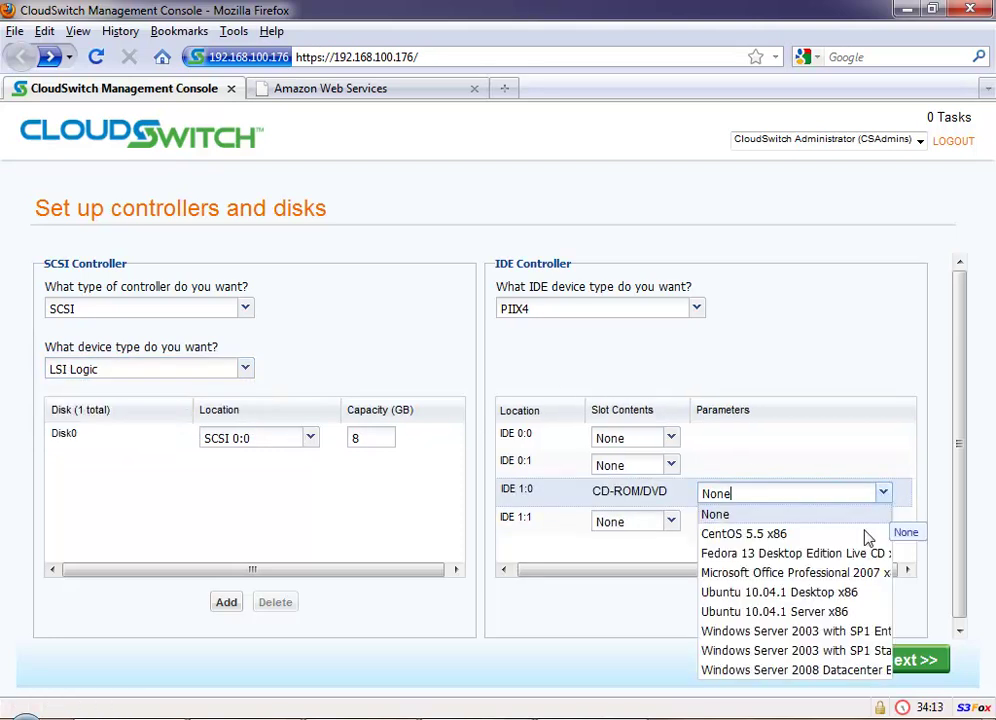
left_click(829, 633)
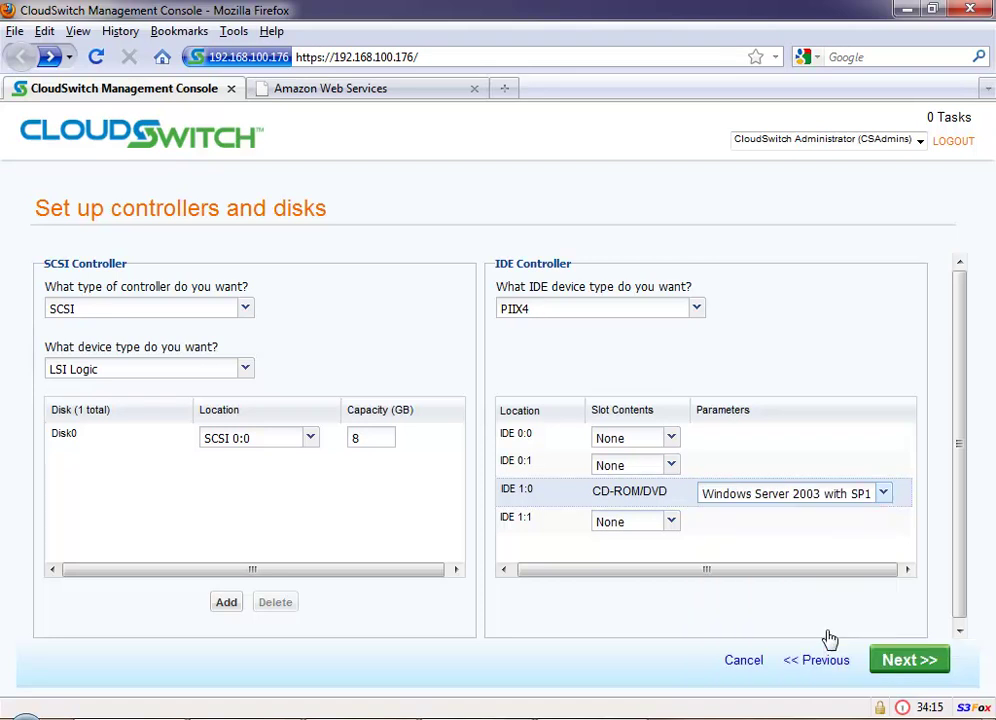
left_click(909, 661)
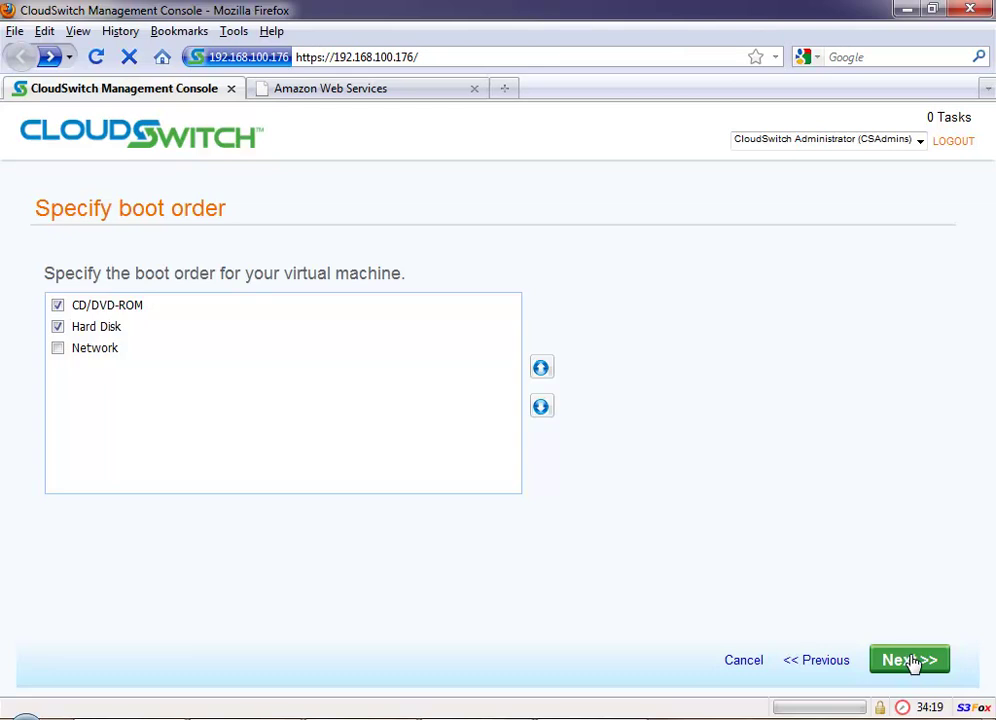
Step: Keep the boot order as CD/DVD-ROM then Hard Disk, with Network boot left unchecked
left_click(57, 349)
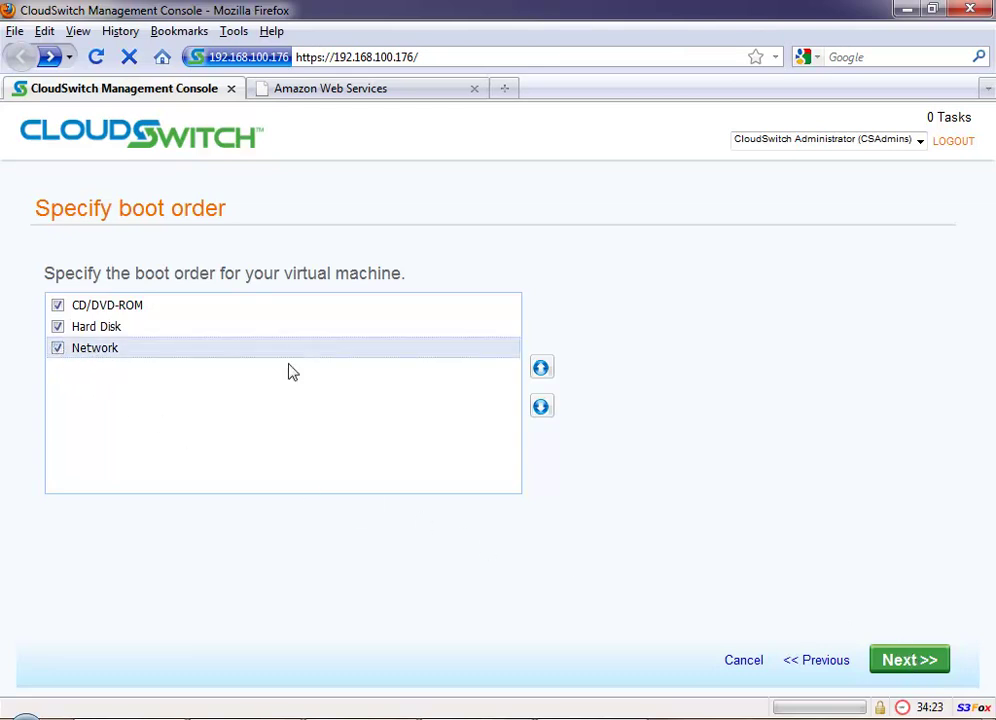
left_click(539, 369)
left_click(539, 370)
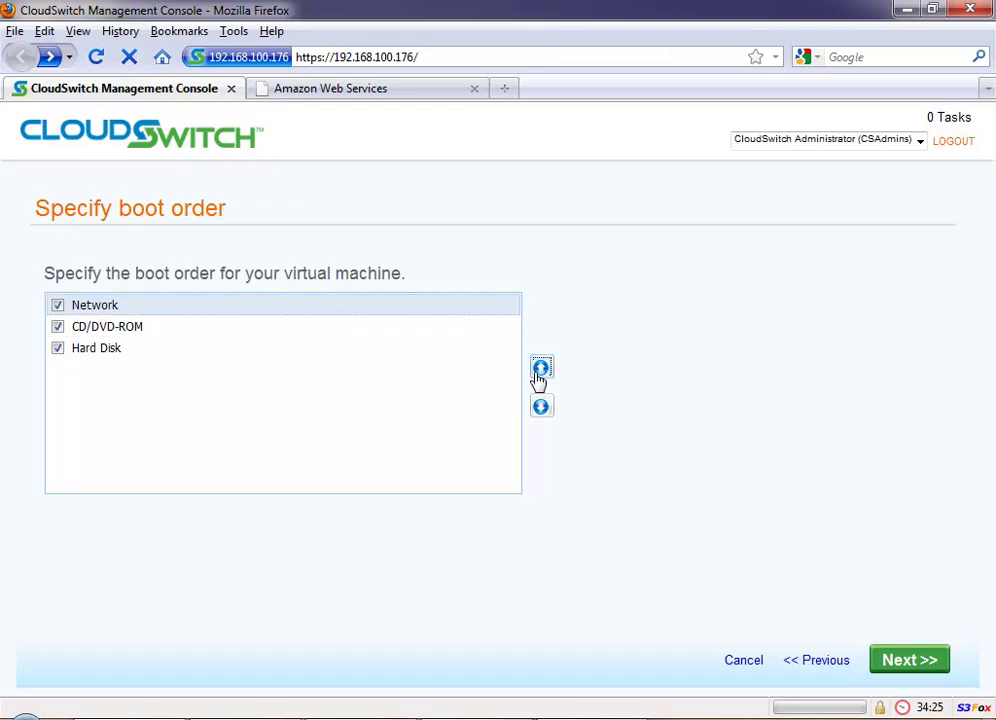
left_click(541, 406)
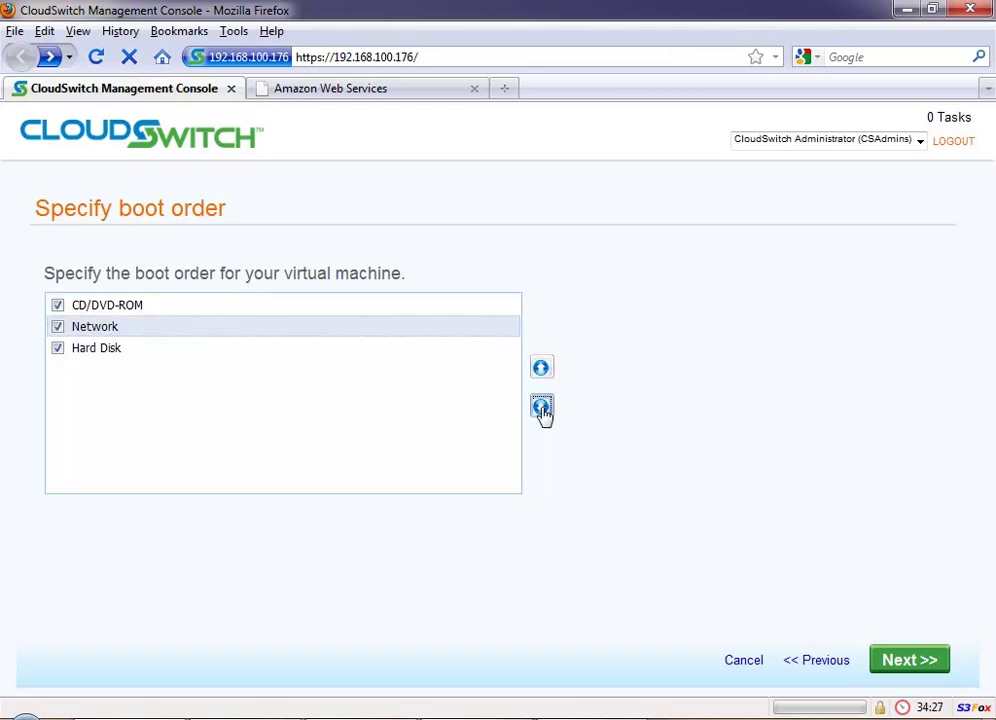
left_click(541, 406)
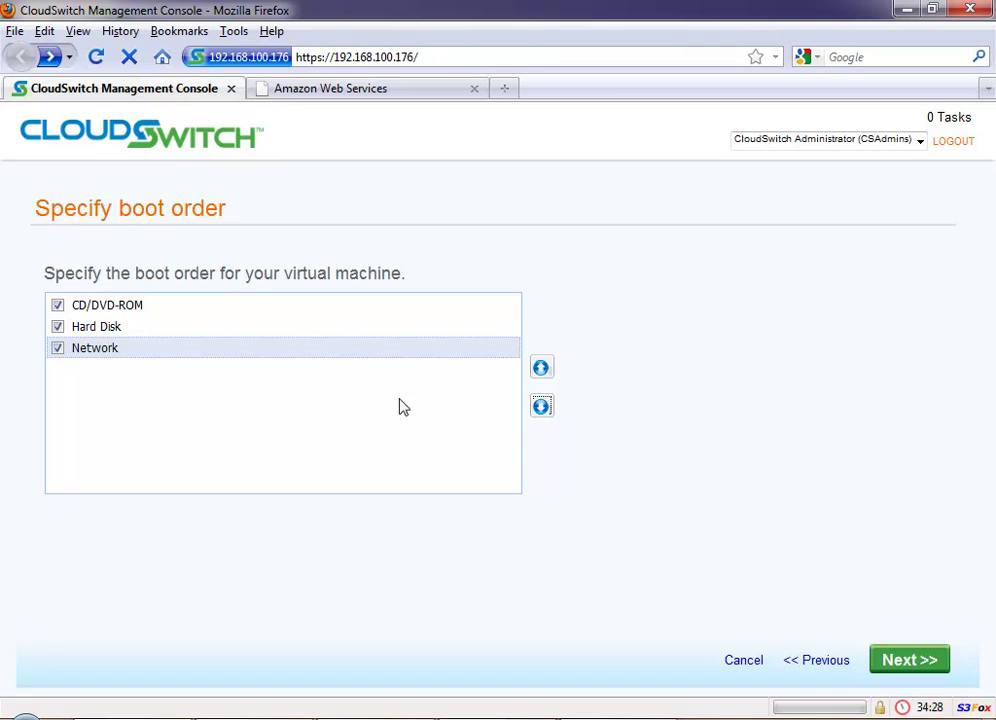
left_click(57, 348)
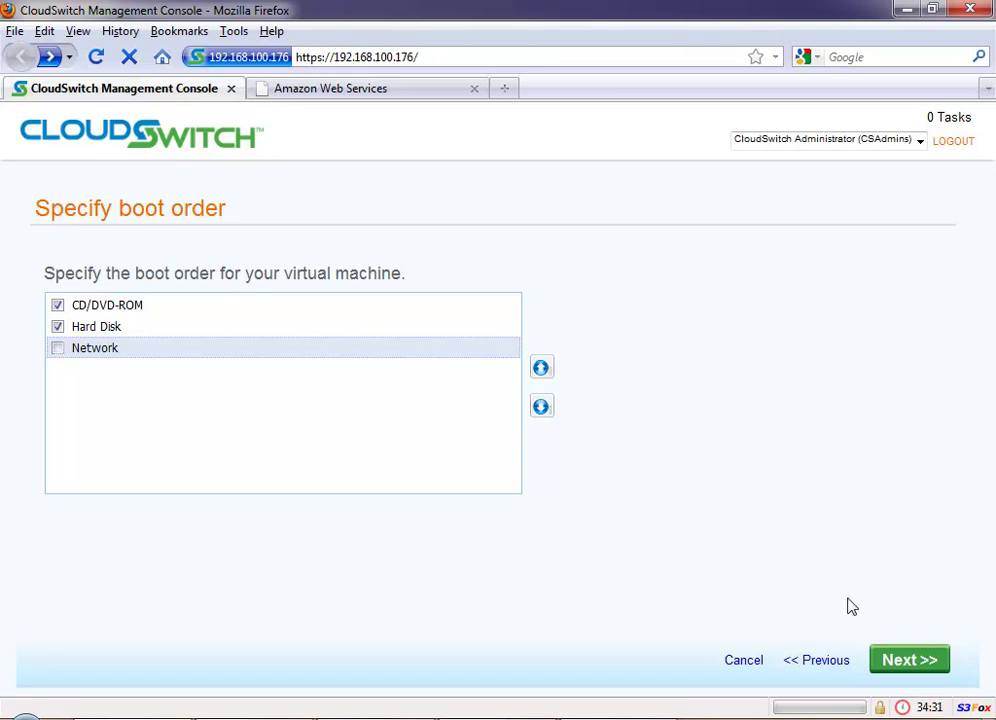
left_click(908, 662)
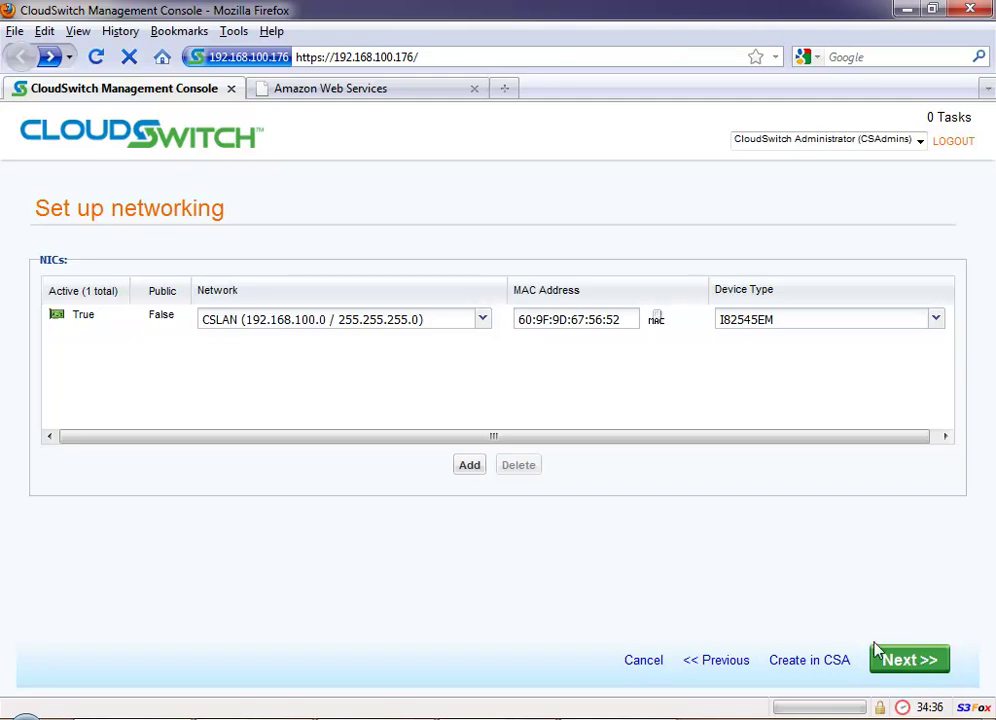
Step: Keep the single NIC on the CSLAN network and save the NIC settings
left_click(484, 322)
left_click(486, 326)
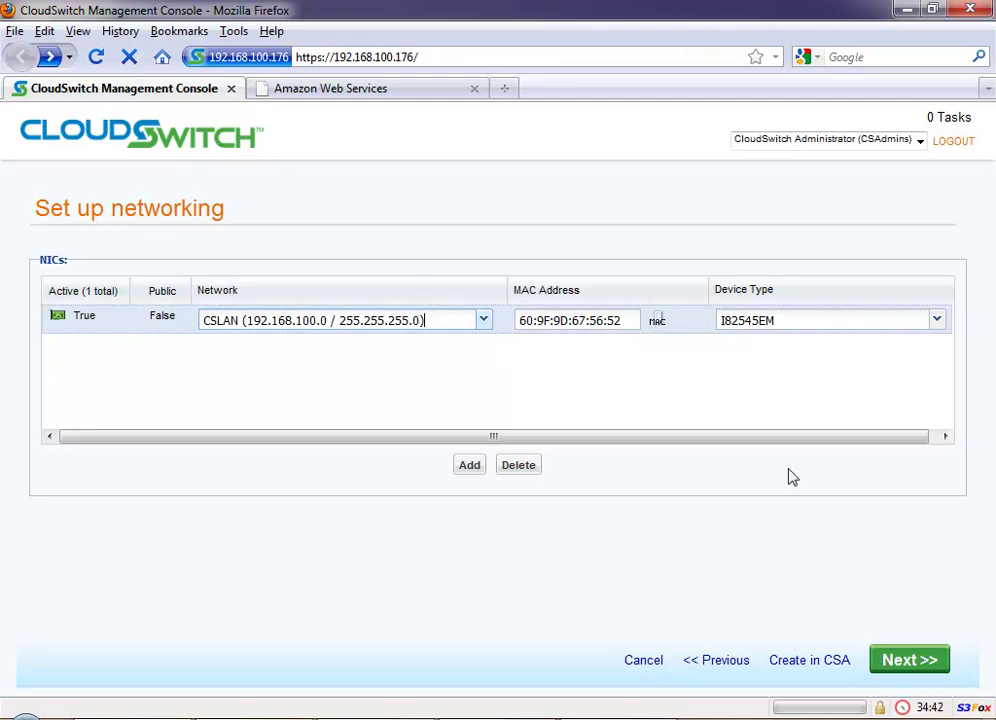
left_click(900, 662)
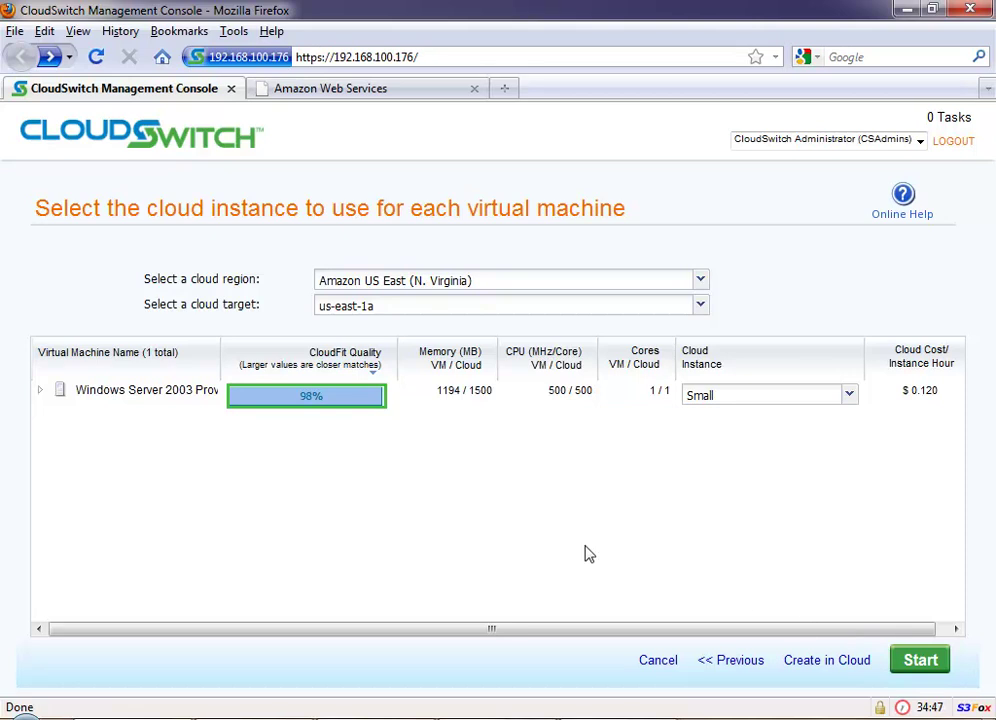
Step: List the Windows Server 2003 VM's instance types with fit scores, keeping Small (98%, $0.120/hour)
left_click(40, 393)
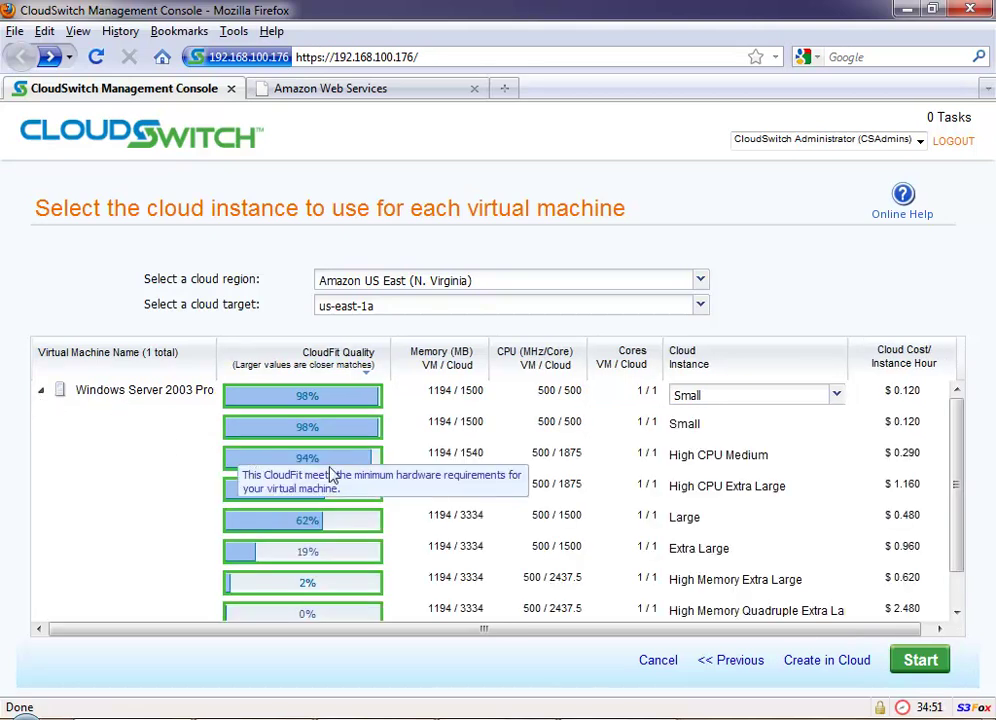
left_click(396, 398)
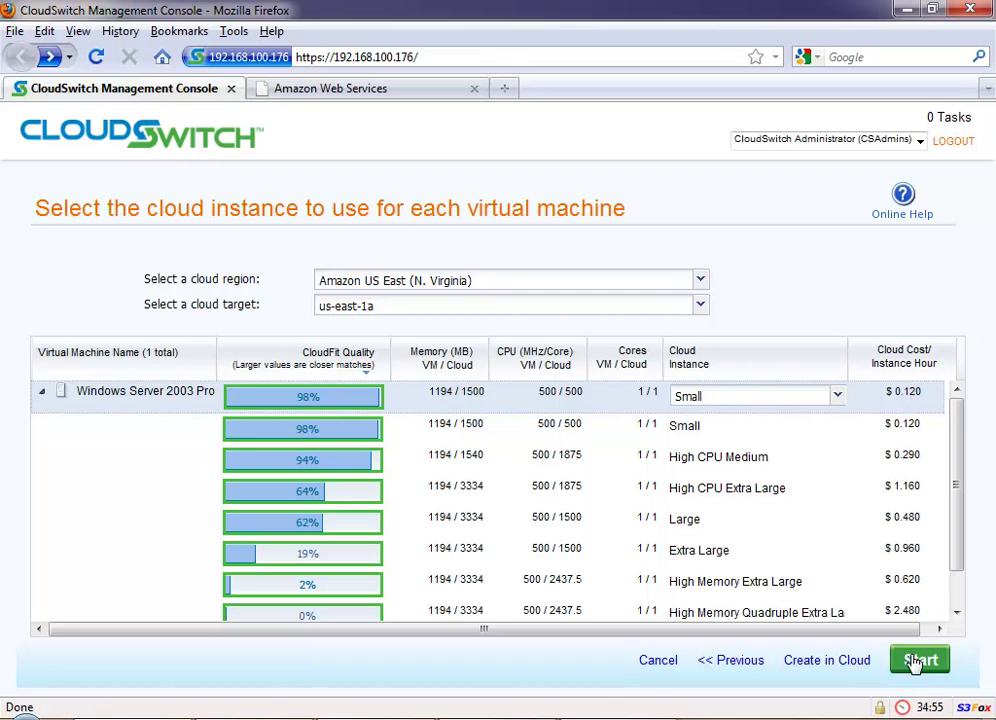
Step: Start the Windows Server 2003 VM in the cloud and expand its Start in Cloud task
left_click(918, 660)
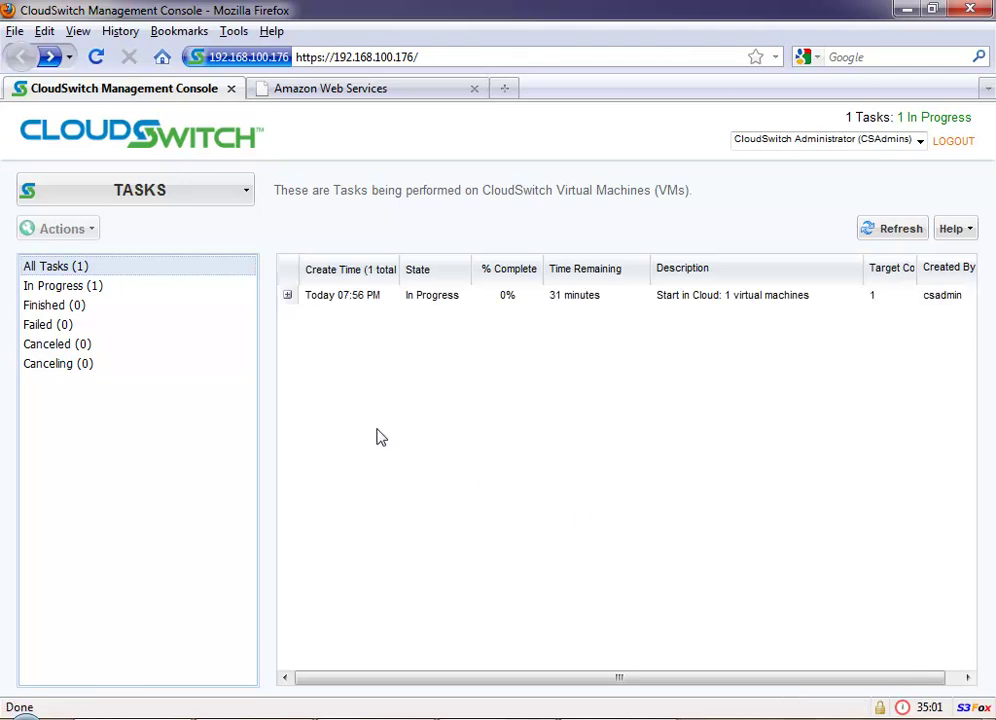
left_click(287, 295)
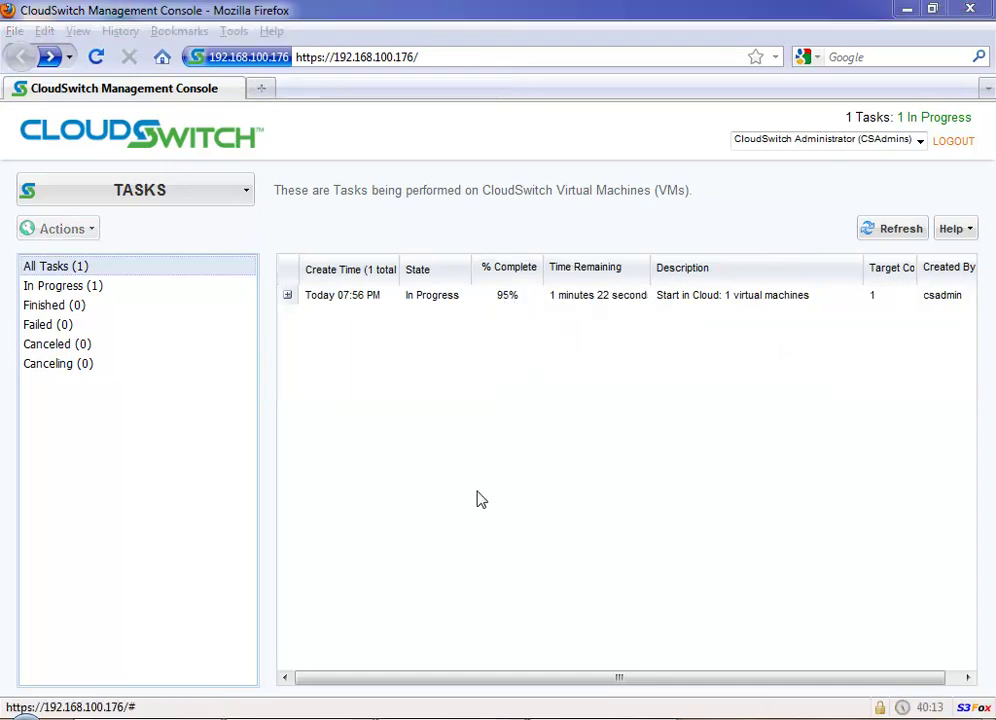
left_click(287, 297)
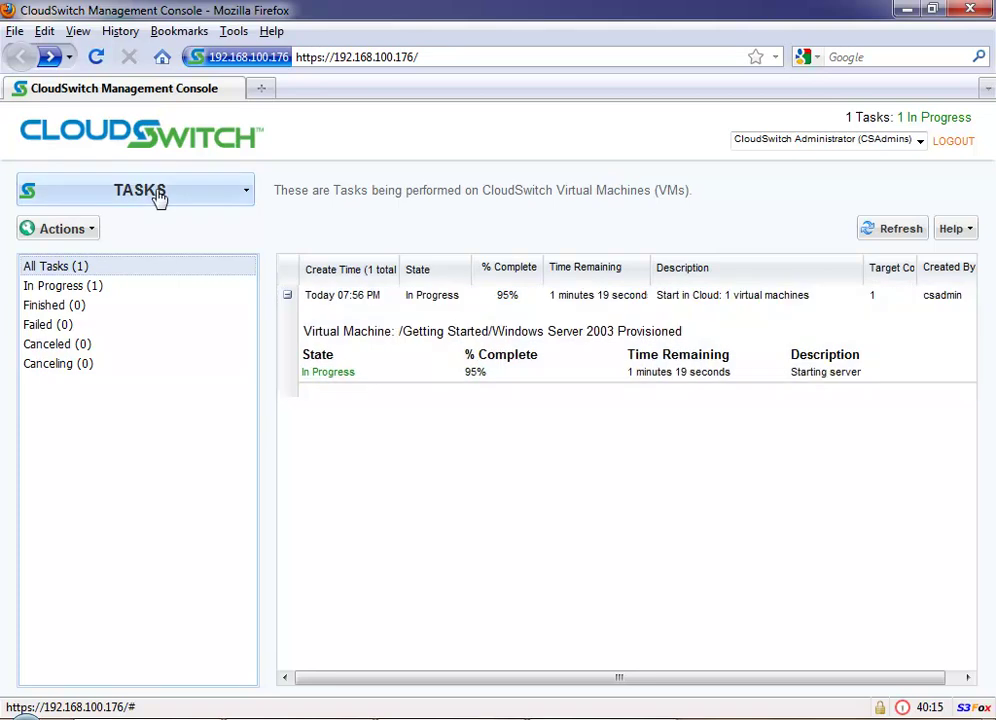
Step: On the Virtual Machines page, expand the VM row showing Starting in Cloud, Small, us-east-1a
left_click(159, 198)
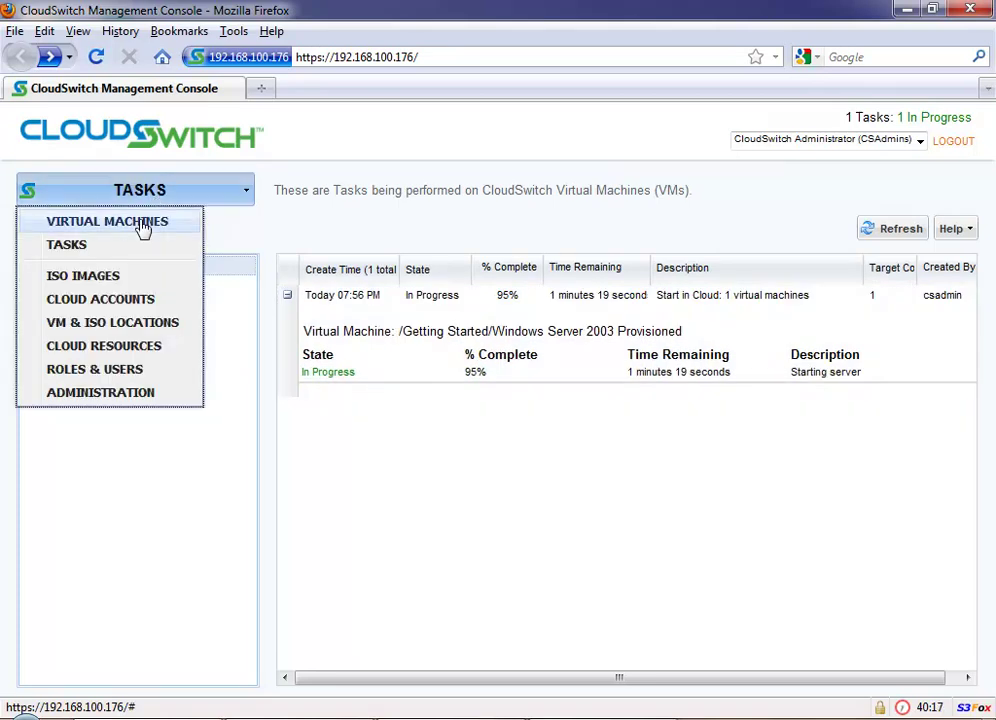
left_click(143, 224)
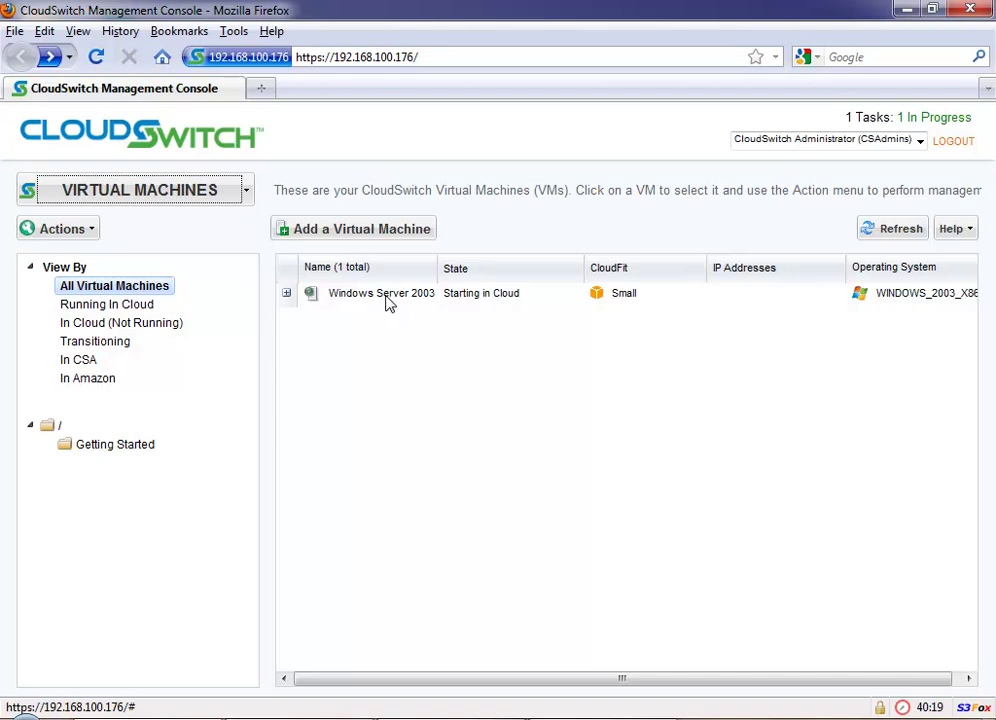
left_click(286, 293)
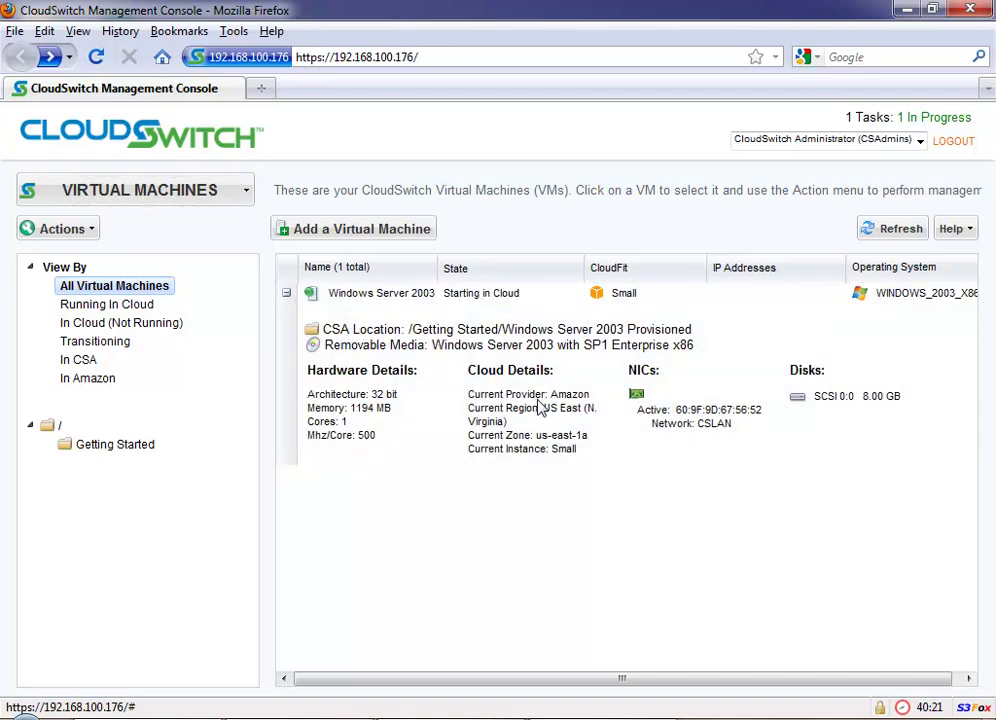
Step: Open a console to the Windows Server 2003 VM, always trusting the publisher's certificate
right_click(467, 302)
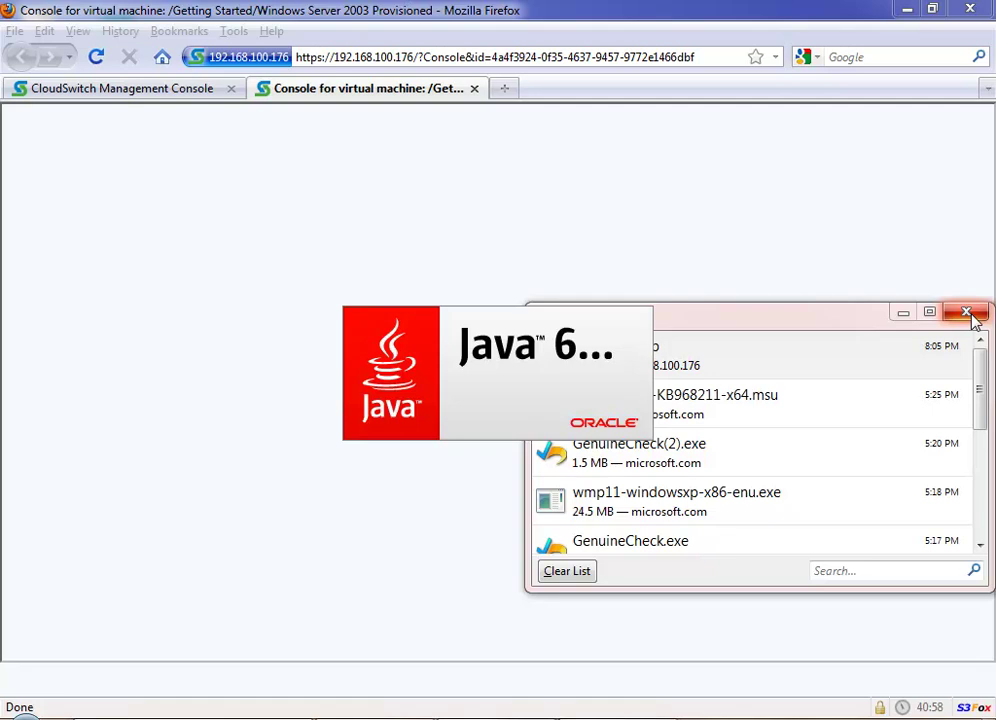
left_click(968, 313)
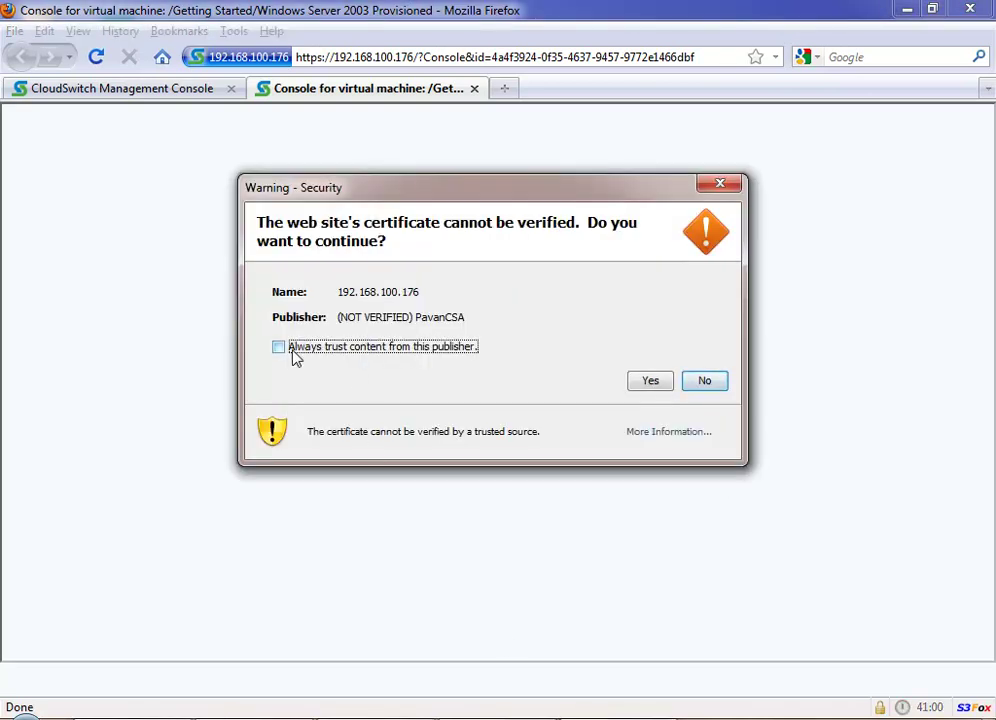
left_click(292, 350)
left_click(651, 382)
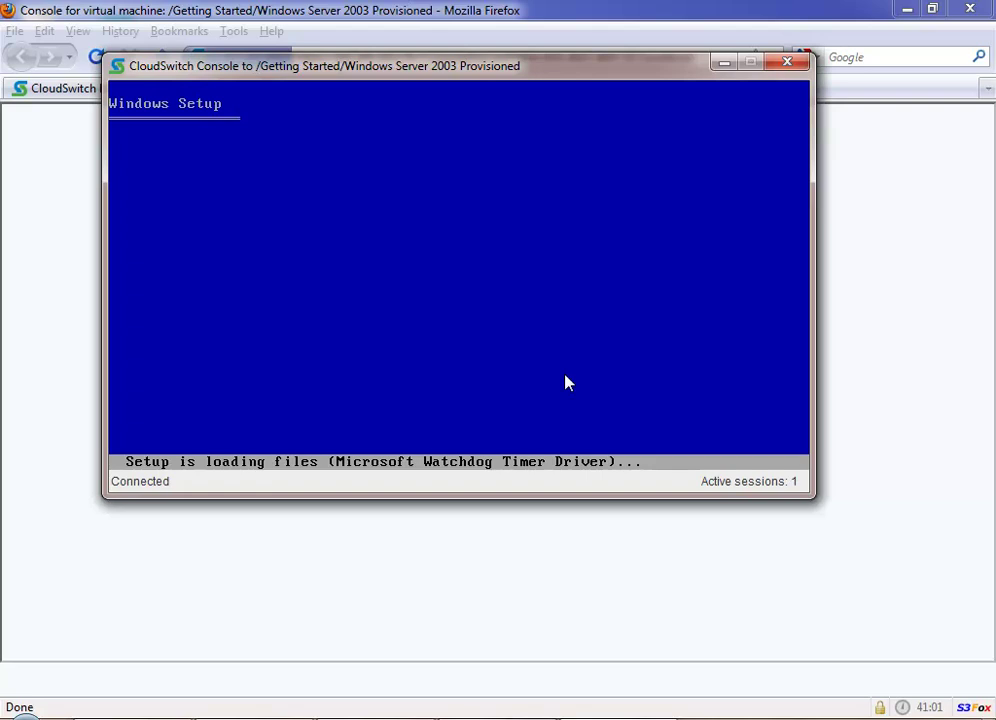
Step: Accept the EULA, install on unpartitioned space with a quick FAT format, then reboot the VM
left_click(565, 383)
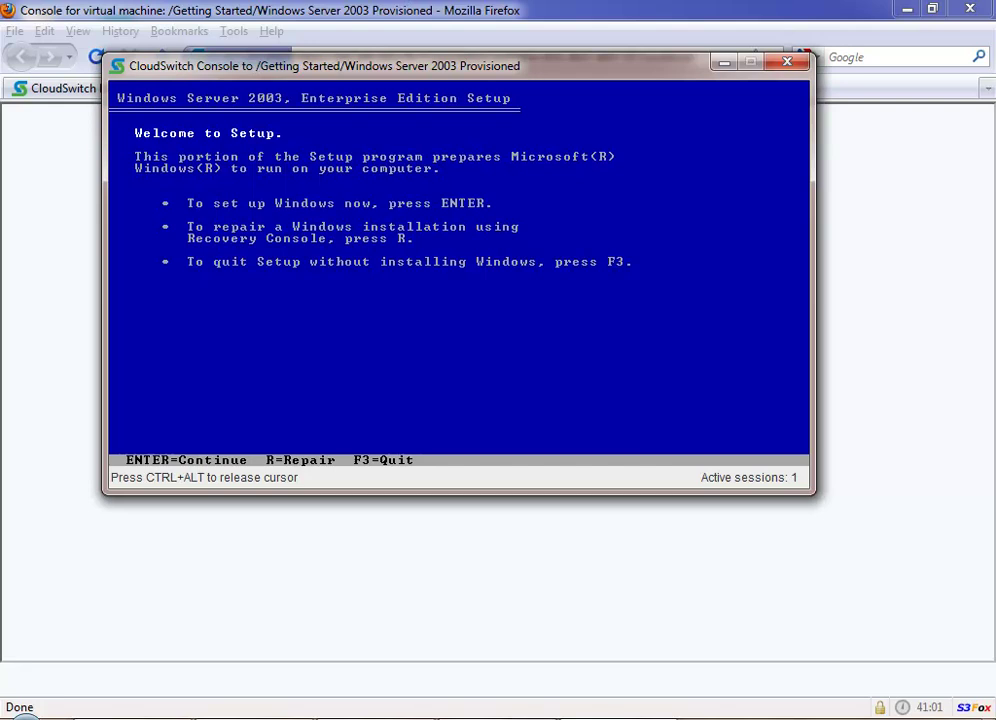
key("Return")
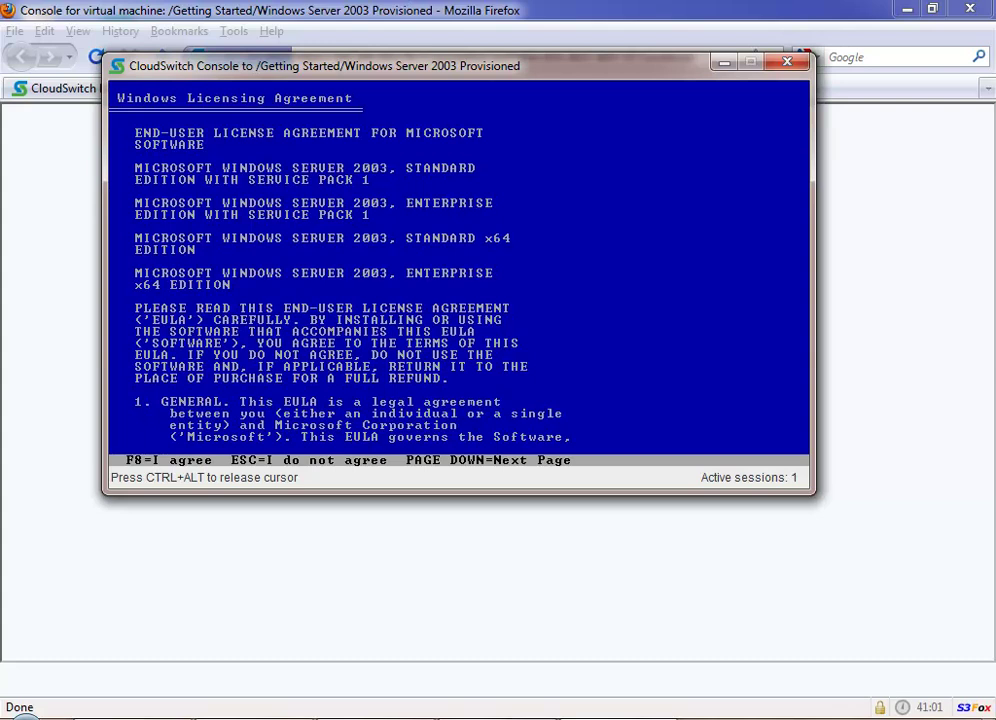
key("F8")
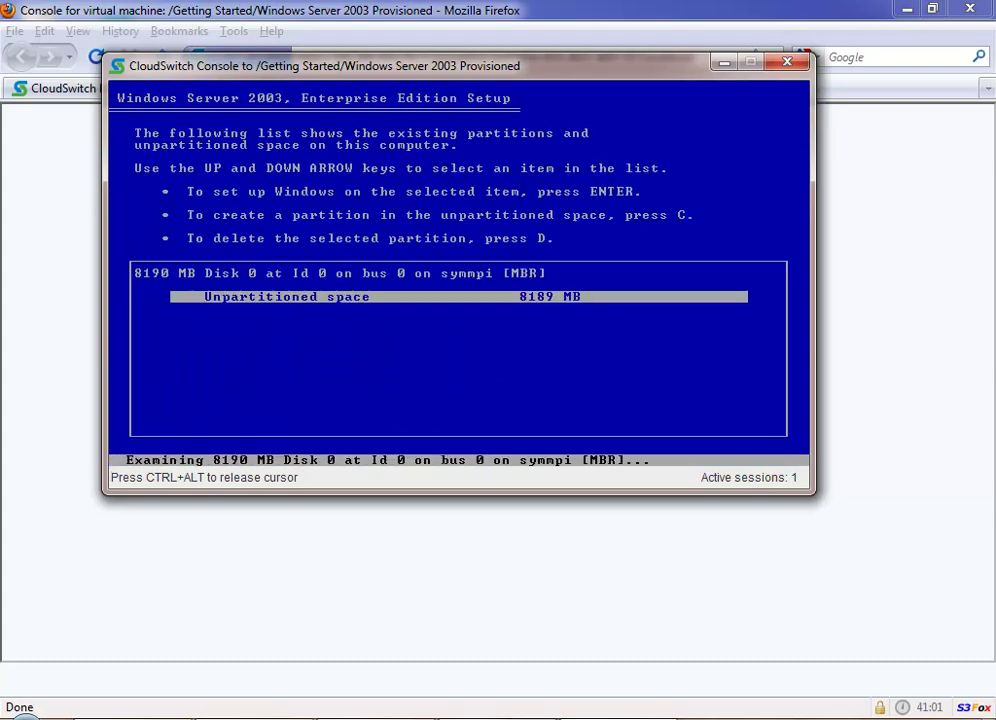
key("Return")
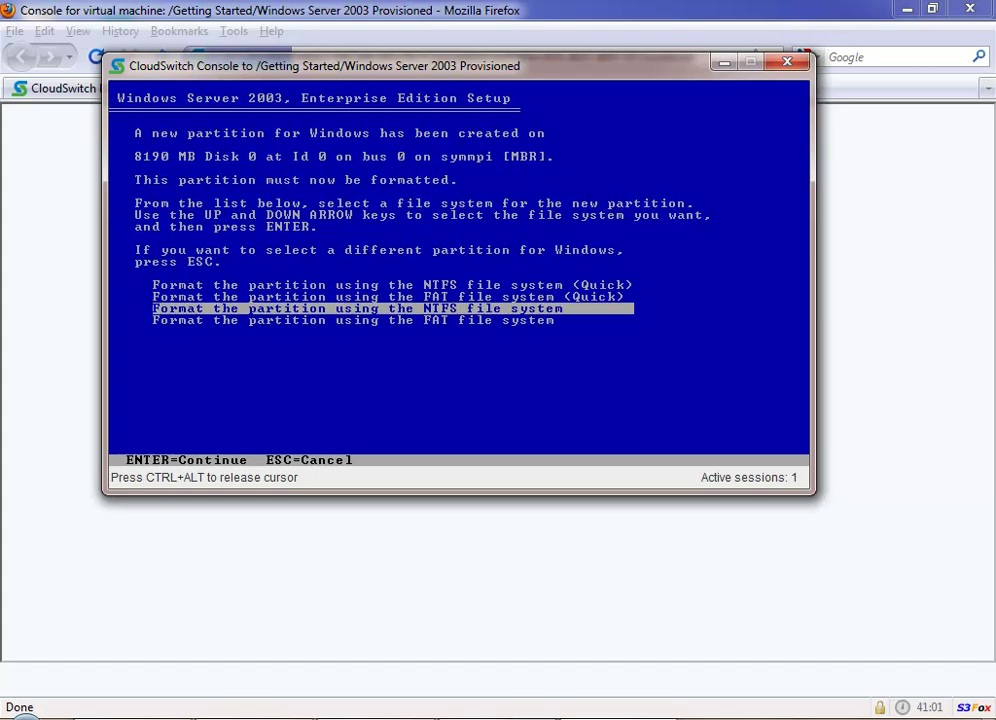
key("Up")
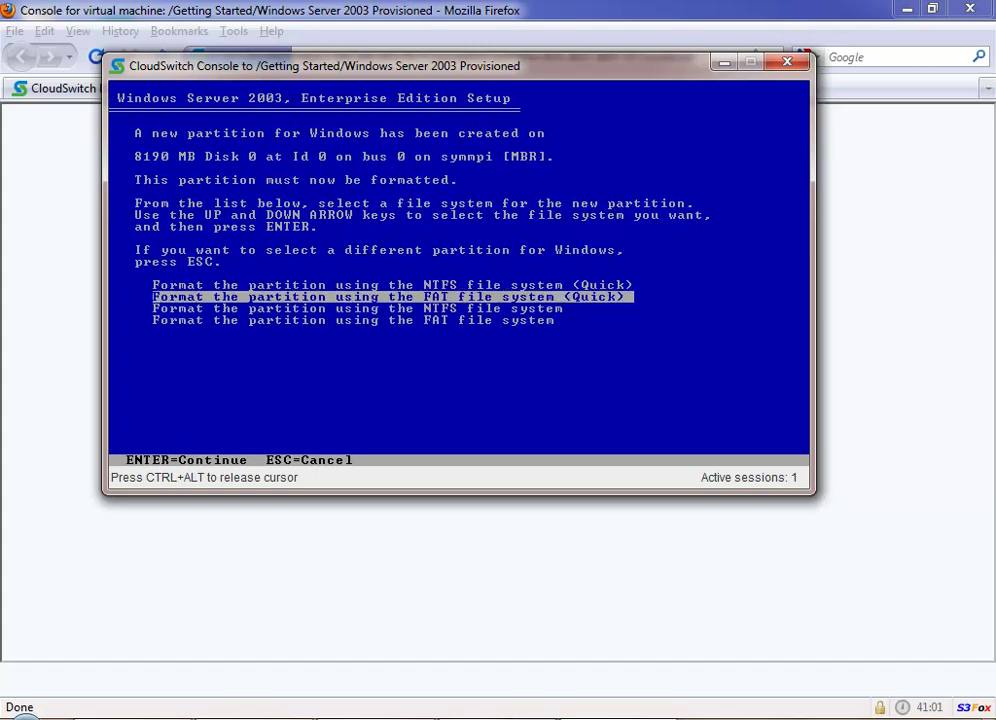
key("Return")
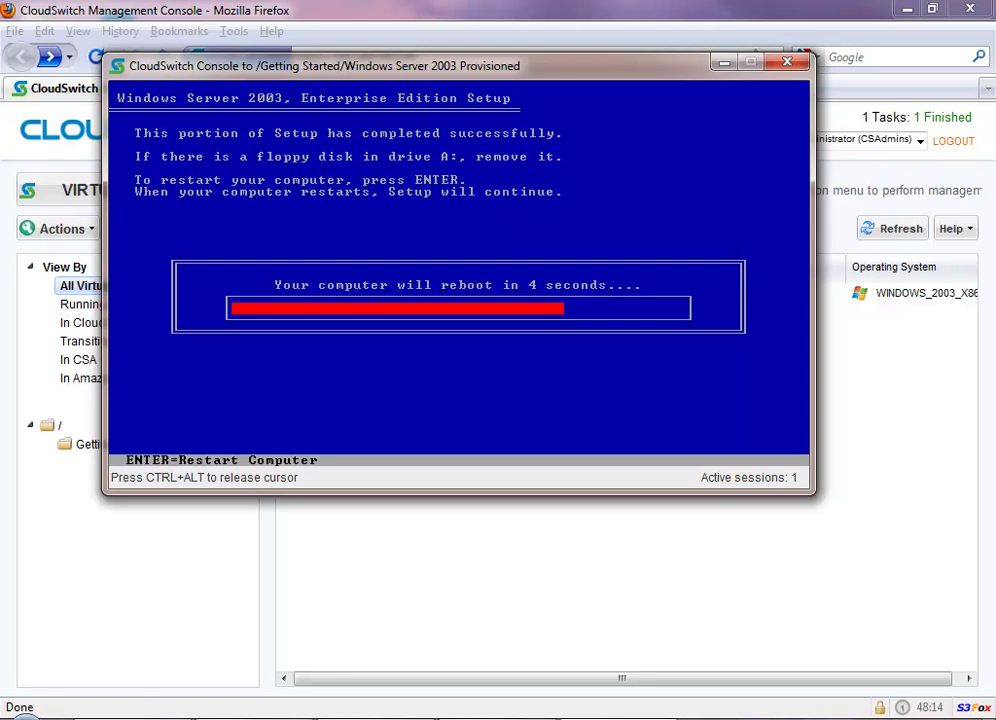
key("Return")
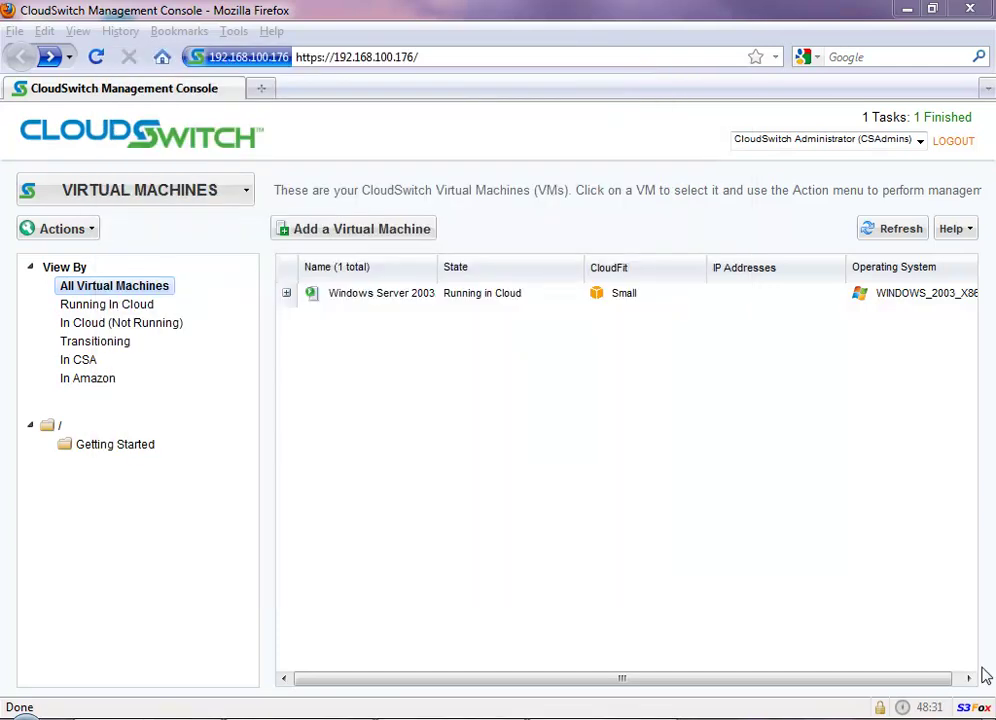
Step: Using Move Existing, add CentOS5.5-SugarCRM from Sample VMs to the Getting Started folder
left_click(360, 232)
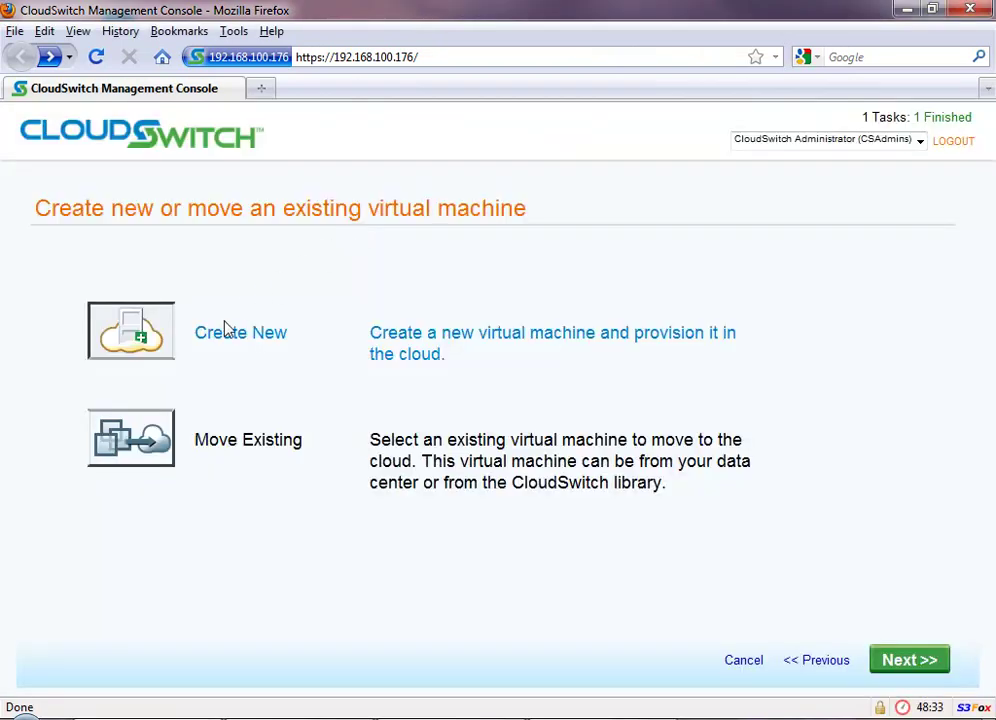
left_click(146, 457)
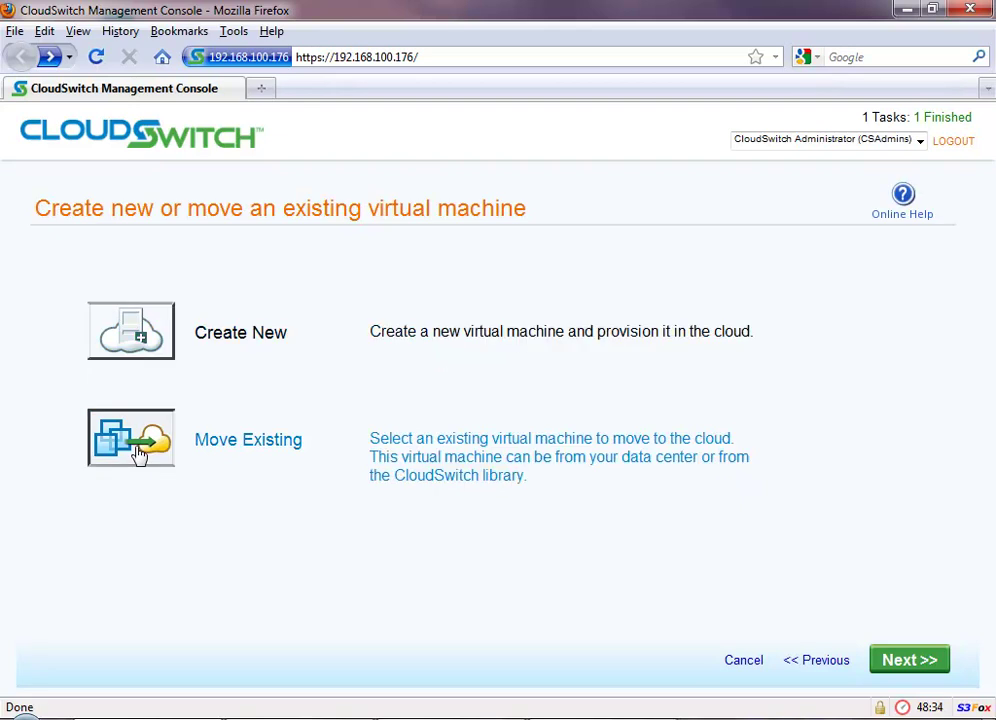
left_click(904, 666)
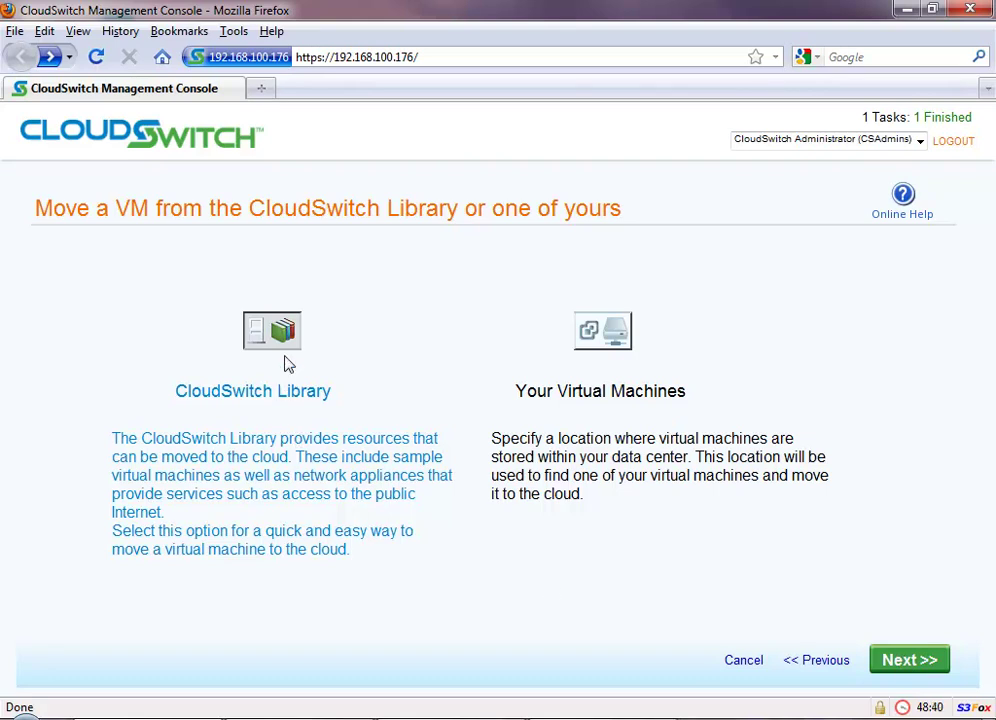
left_click(916, 666)
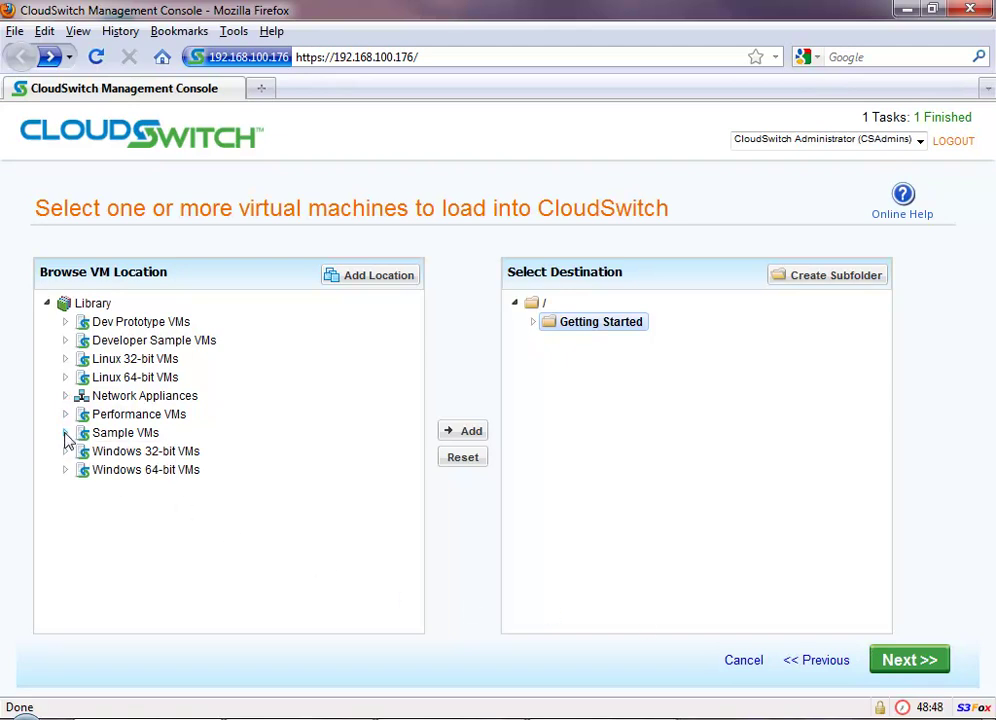
left_click(65, 433)
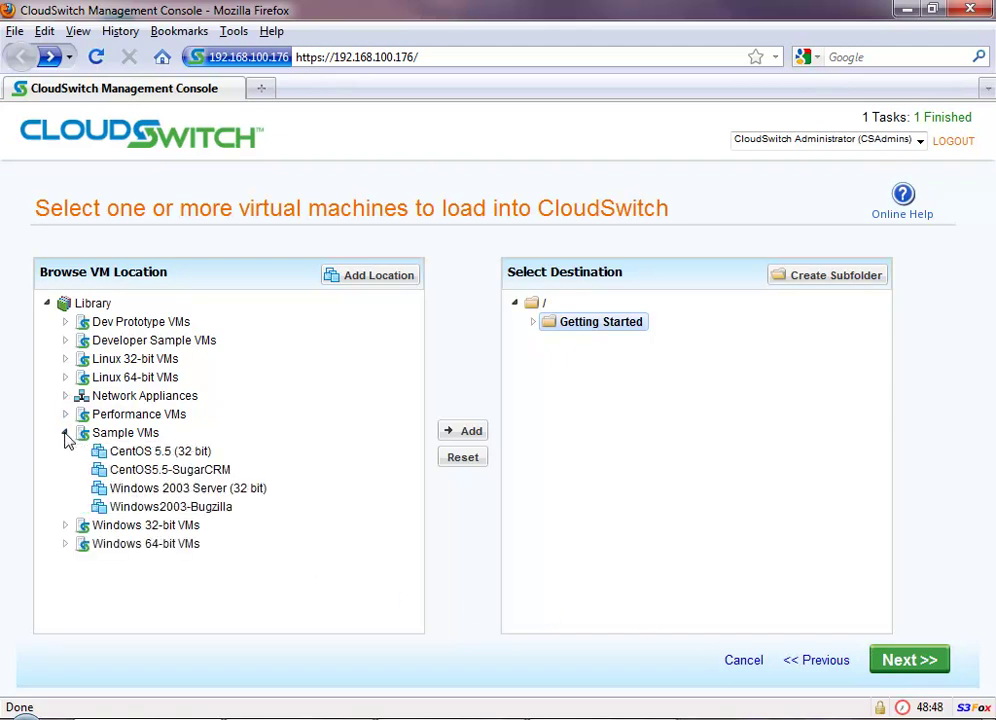
left_click(150, 471)
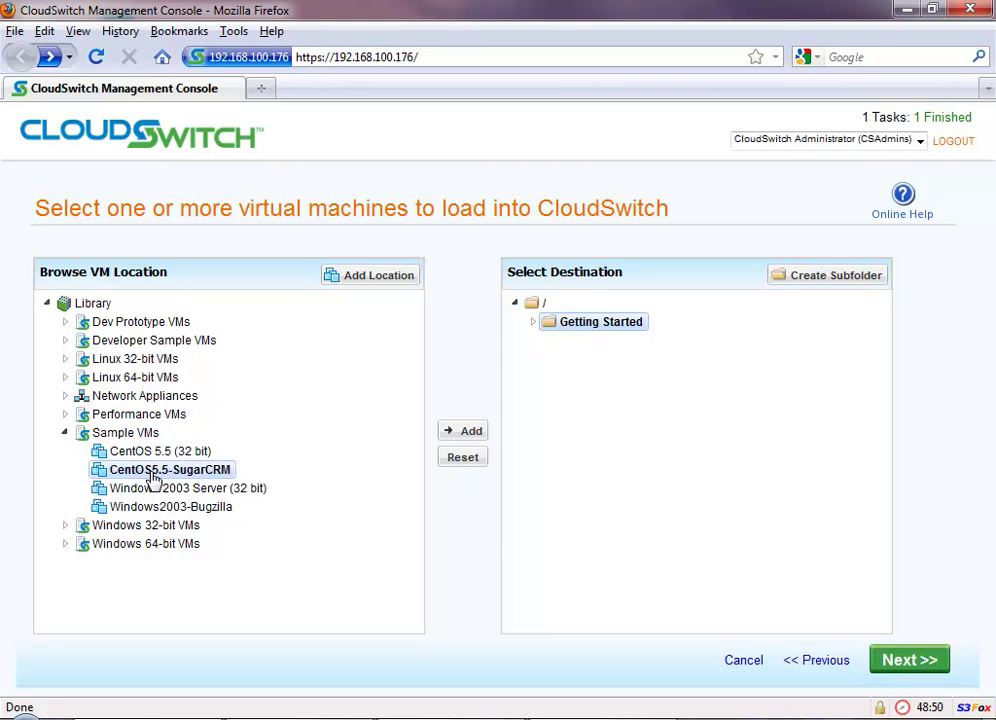
left_click(472, 433)
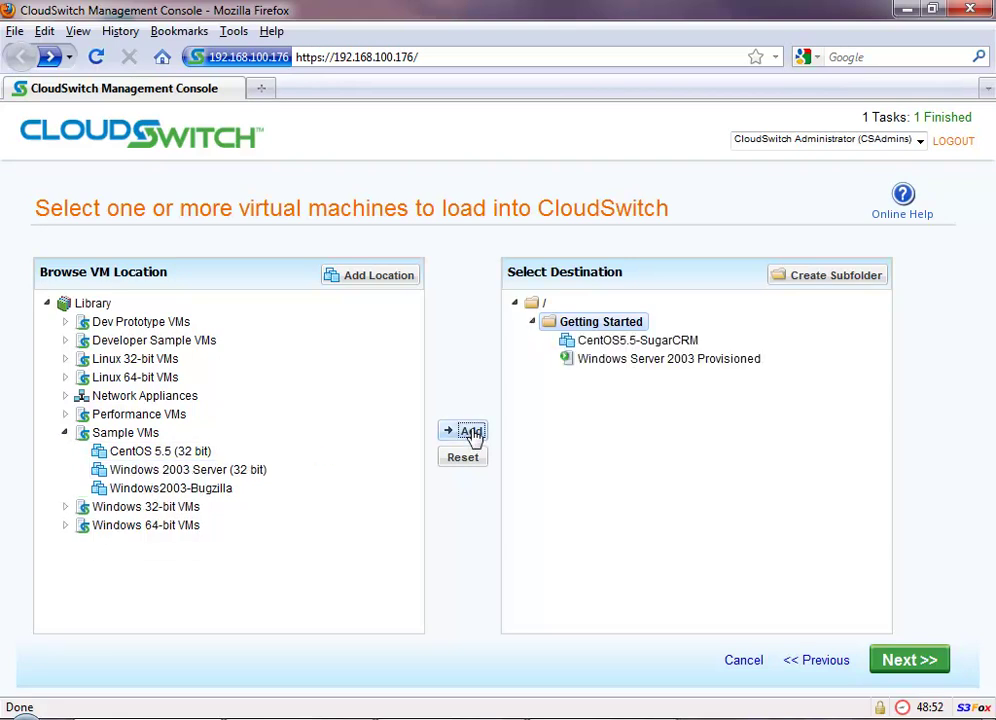
Step: Keep 1024 MB and one core, and set VM Network to Add as Alias to CSLAN
left_click(910, 661)
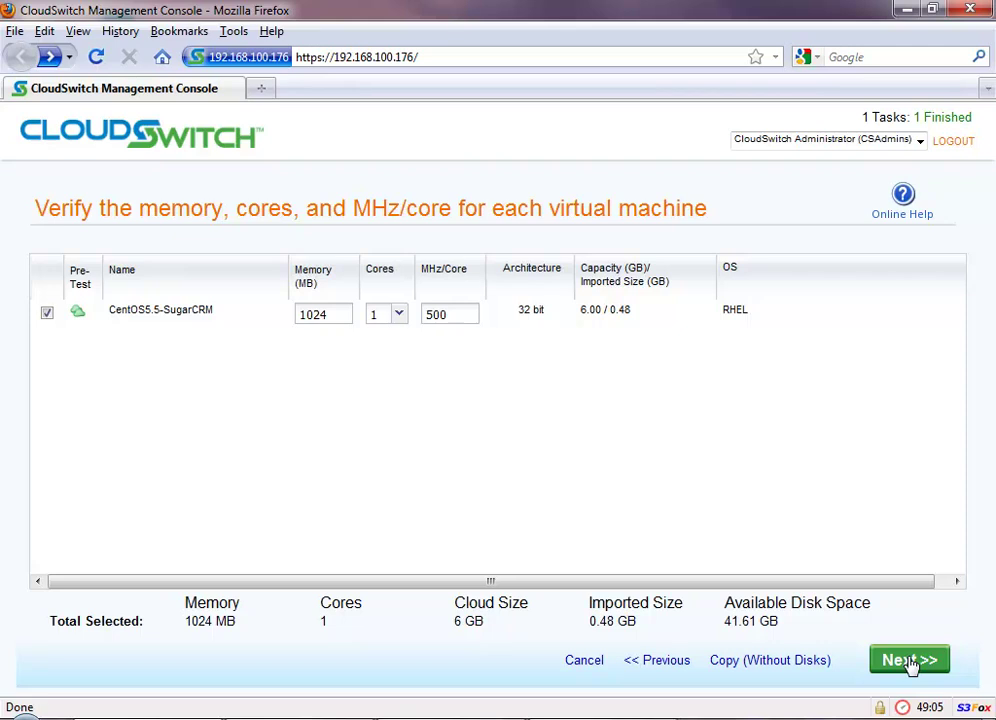
left_click(910, 662)
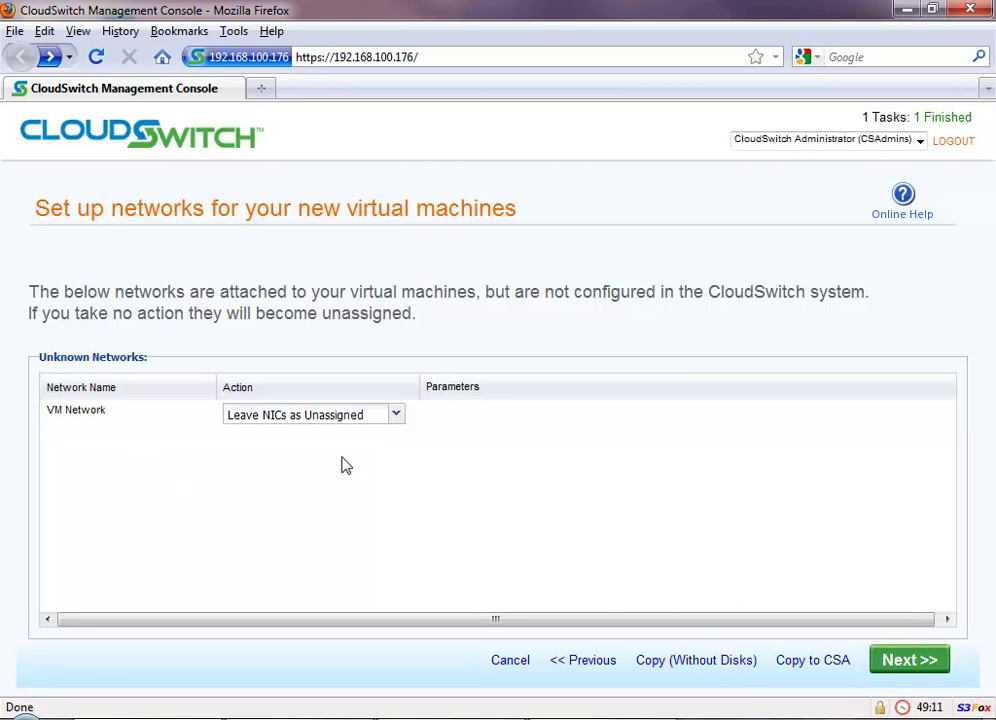
left_click(397, 420)
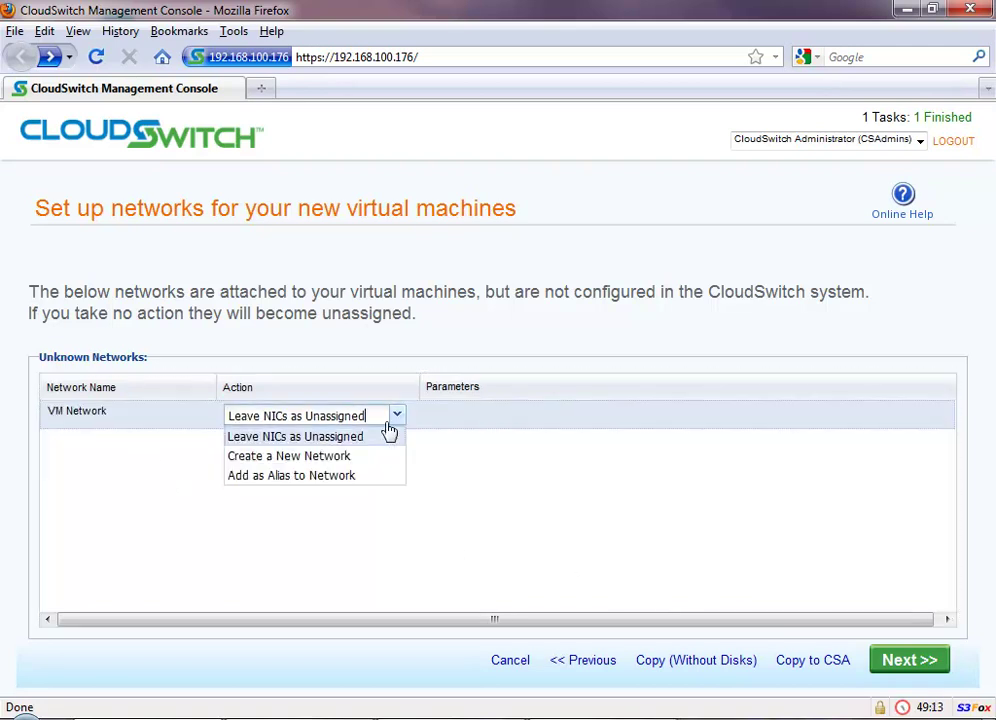
left_click(355, 477)
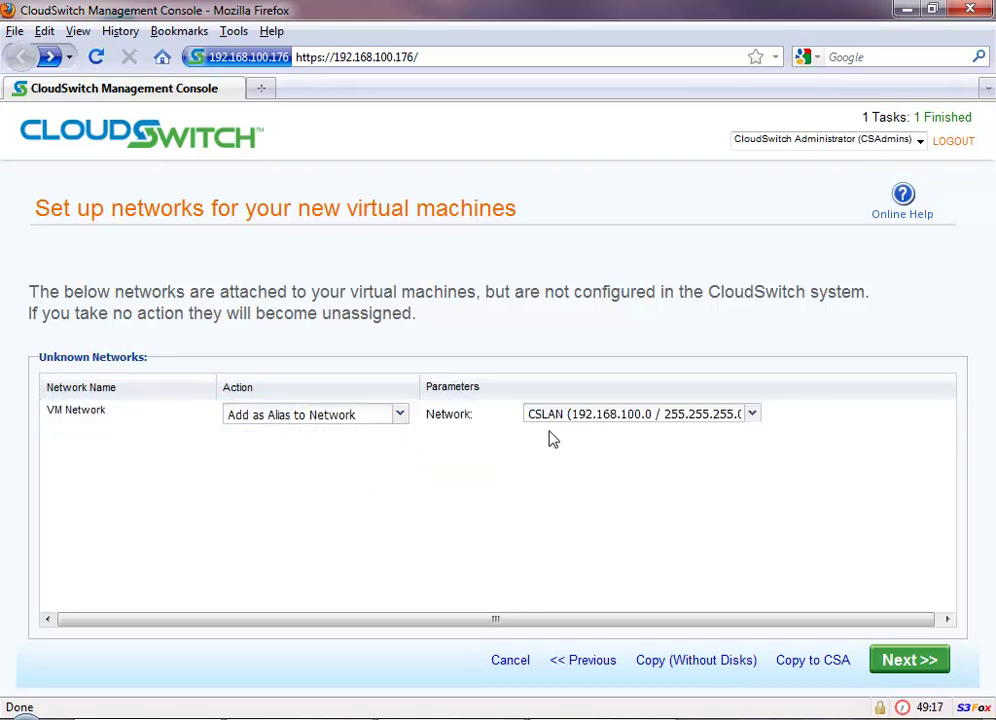
left_click(909, 660)
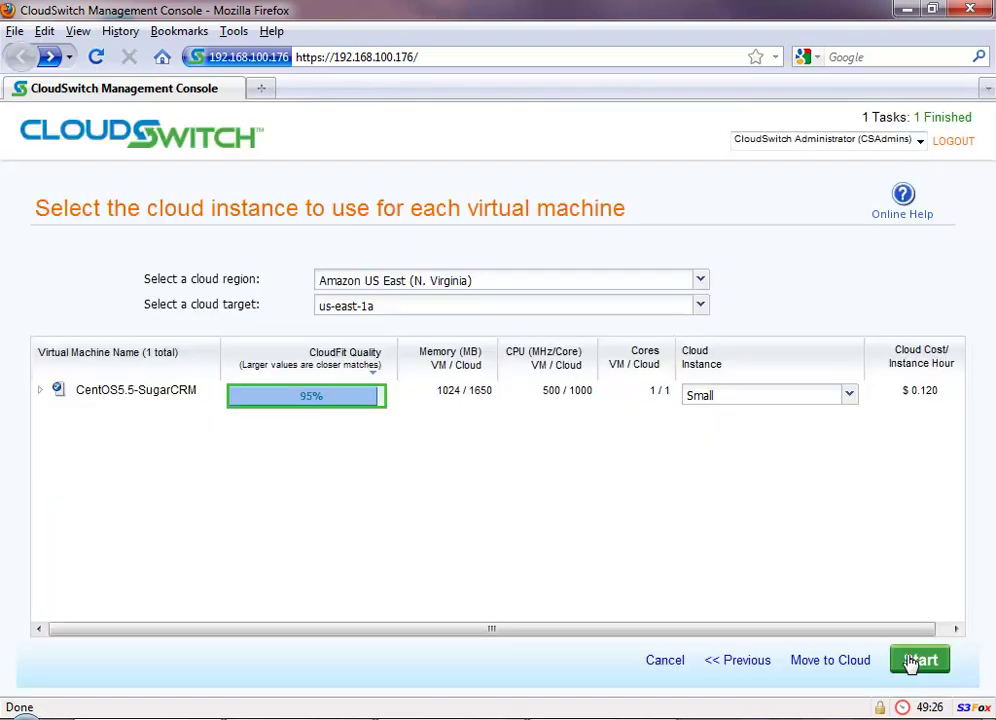
Step: Keep CentOS5.5-SugarCRM on a Small instance in us-east-1a and start it in the cloud
left_click(40, 391)
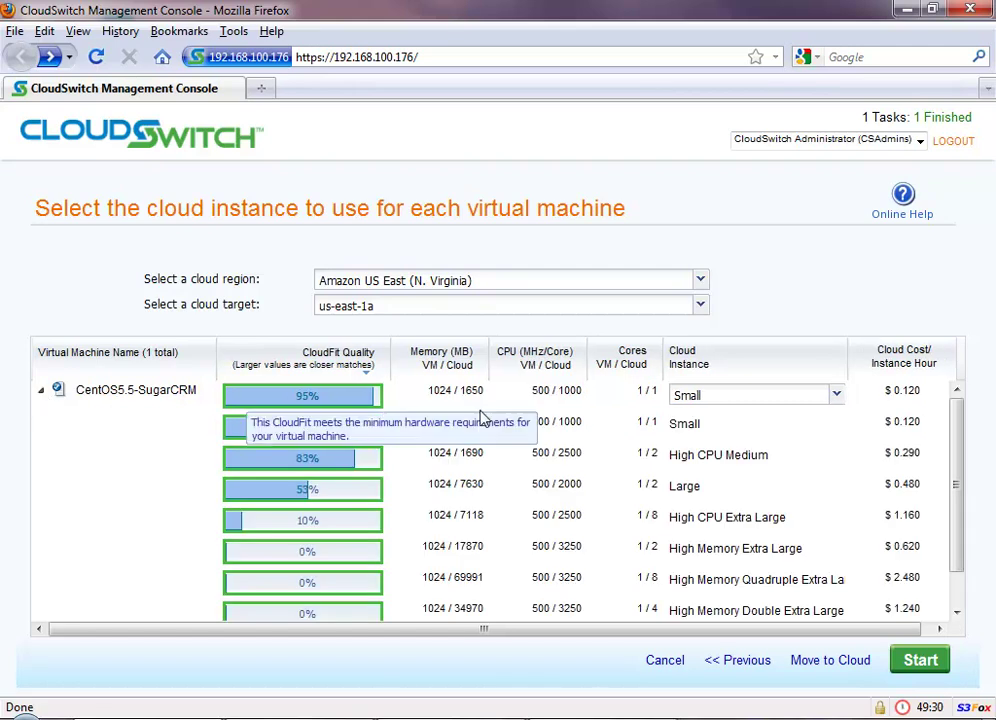
left_click(180, 396)
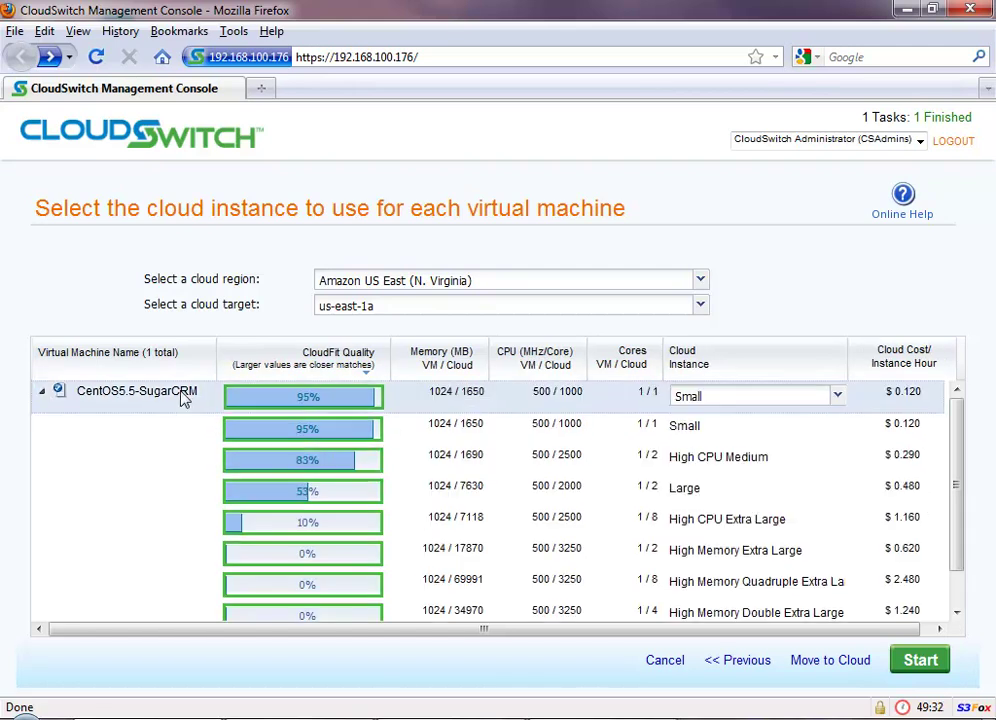
left_click(928, 665)
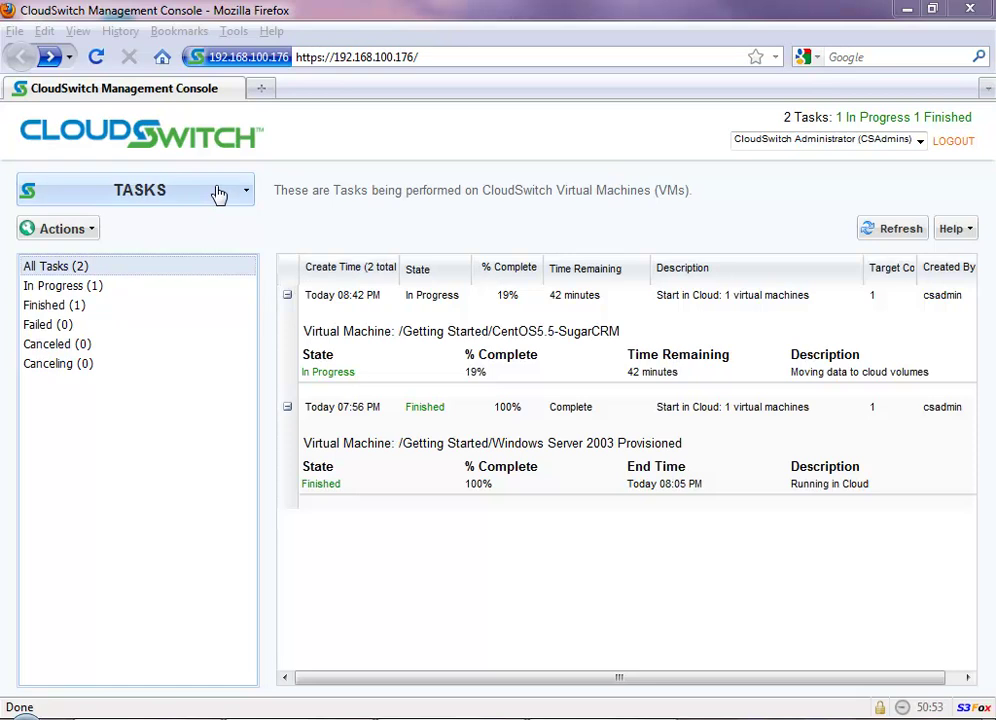
Step: Check the CentOS5.5-SugarCRM row on Virtual Machines while its Start in Cloud task finishes
left_click(218, 191)
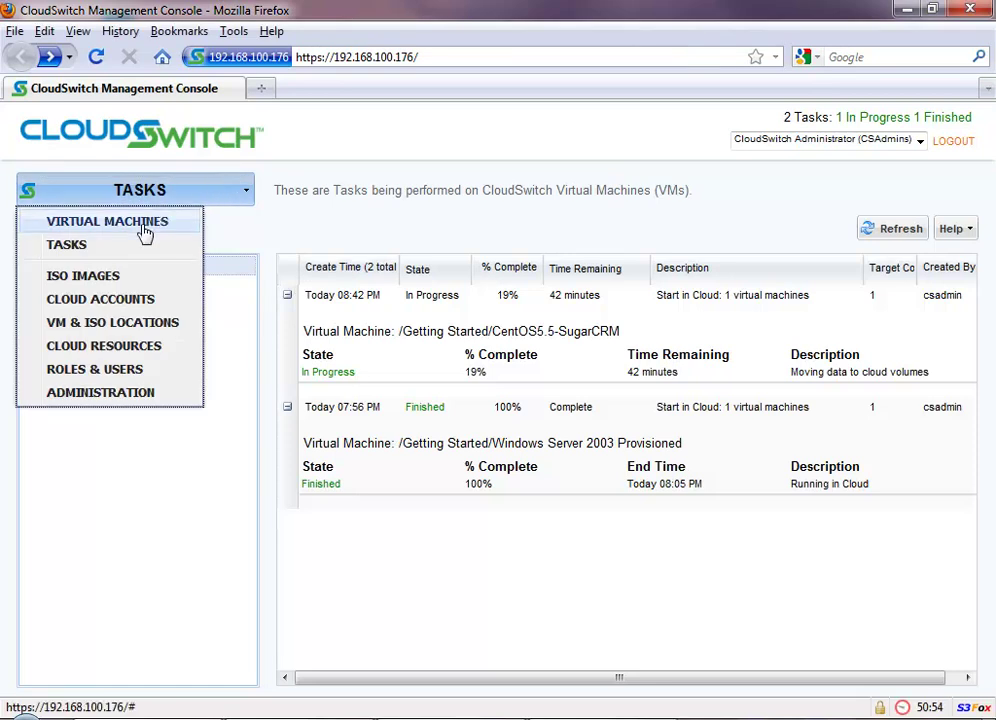
left_click(144, 229)
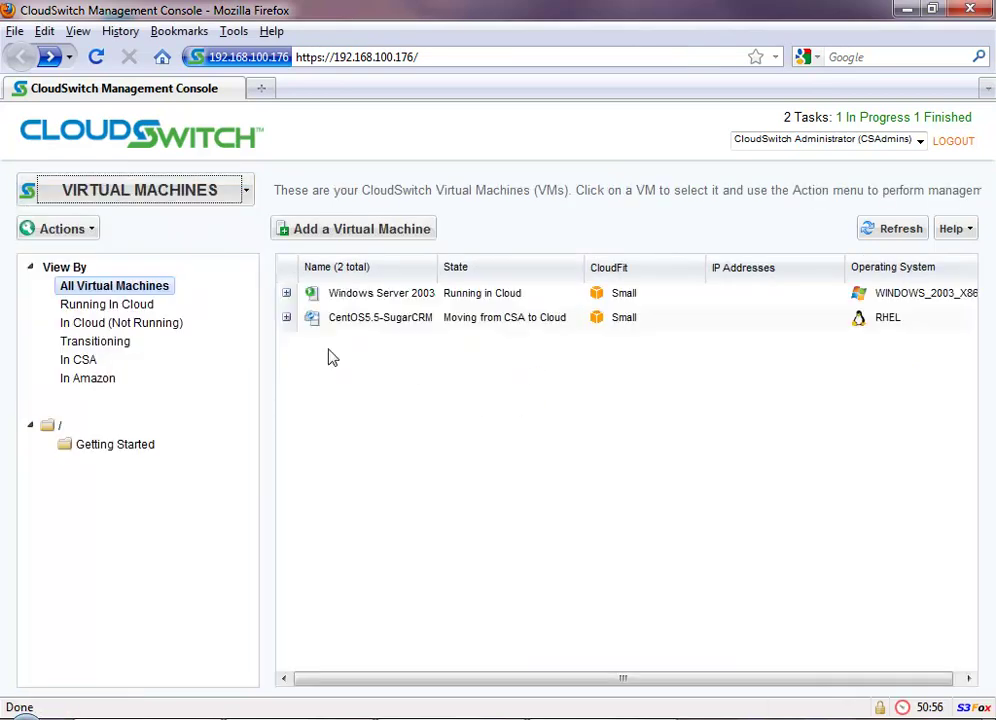
left_click(287, 318)
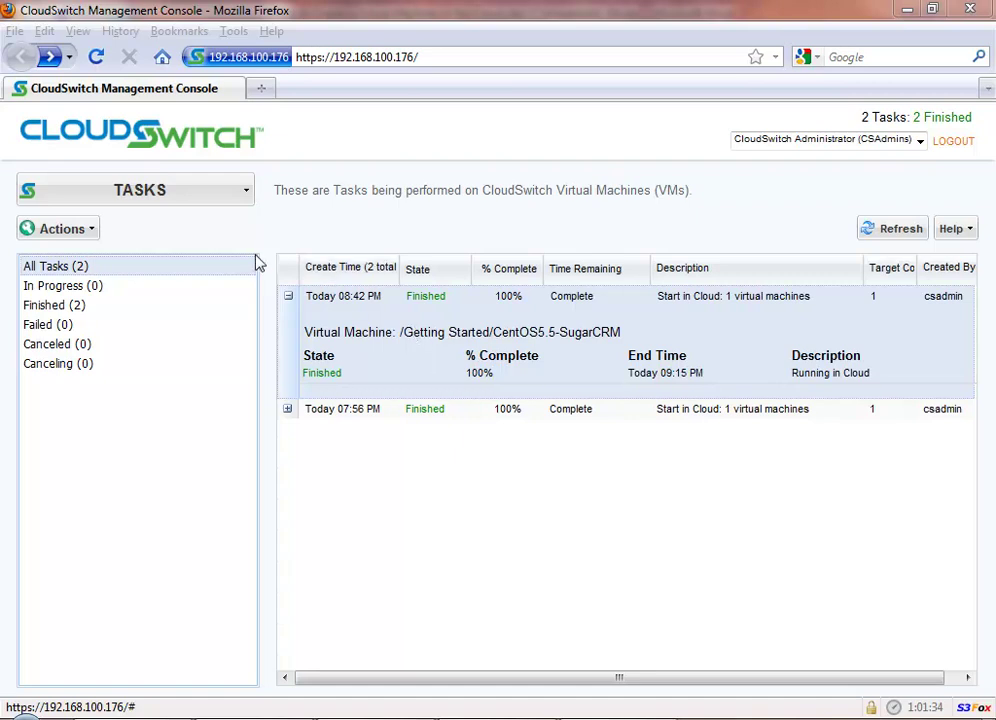
Step: Expand CentOS5.5-SugarCRM's details (192.168.100.175, Small) on Virtual Machines and open its context menu
left_click(204, 200)
left_click(181, 226)
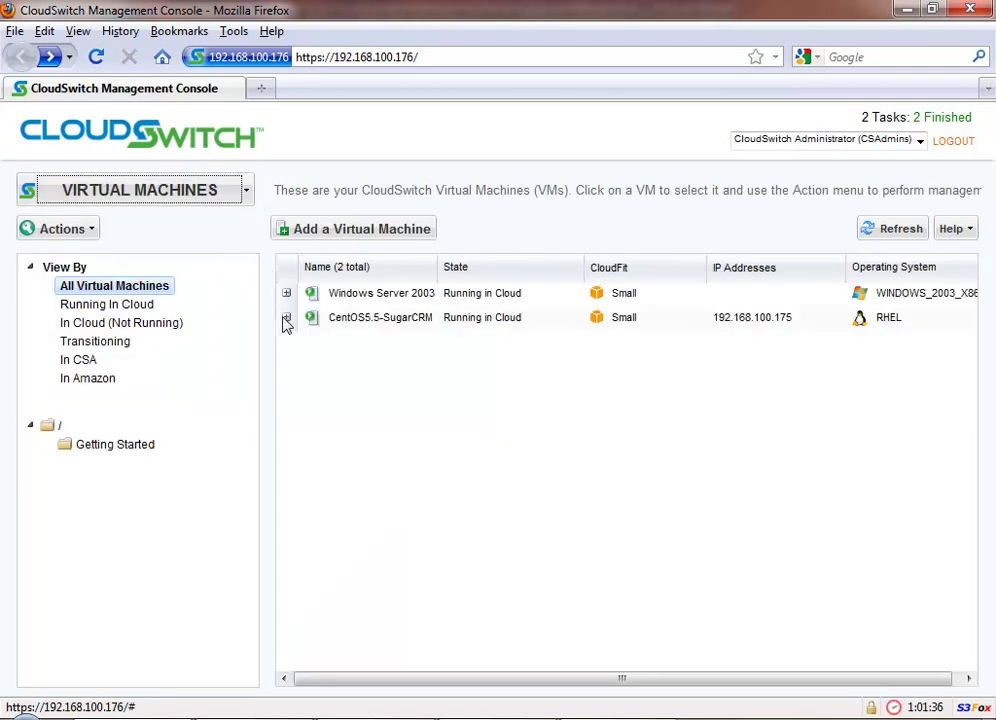
left_click(286, 318)
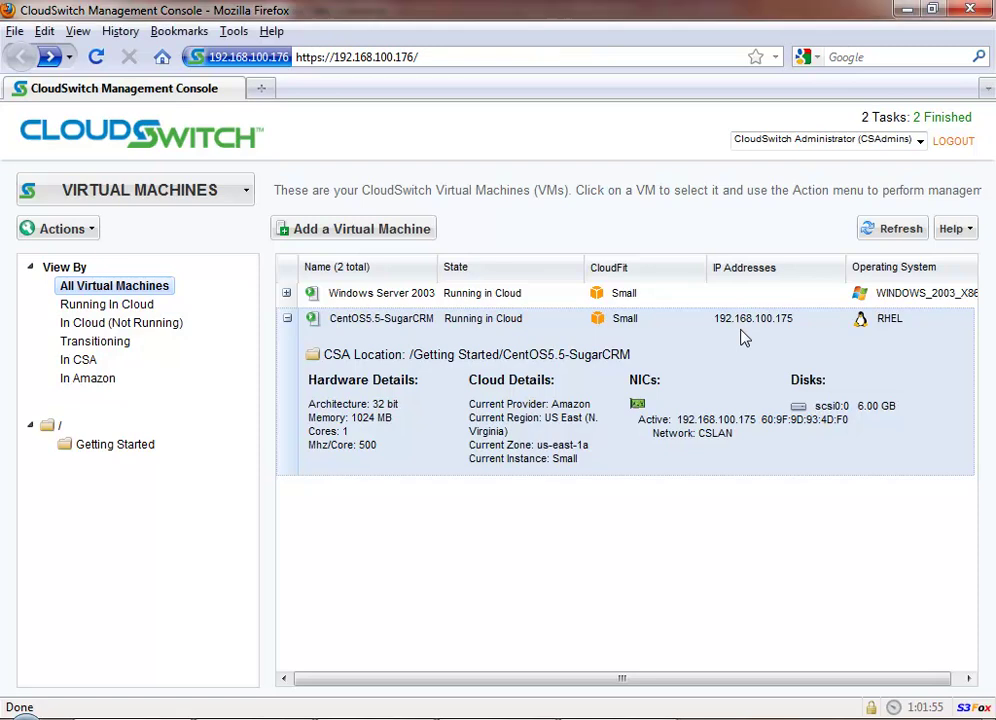
right_click(743, 336)
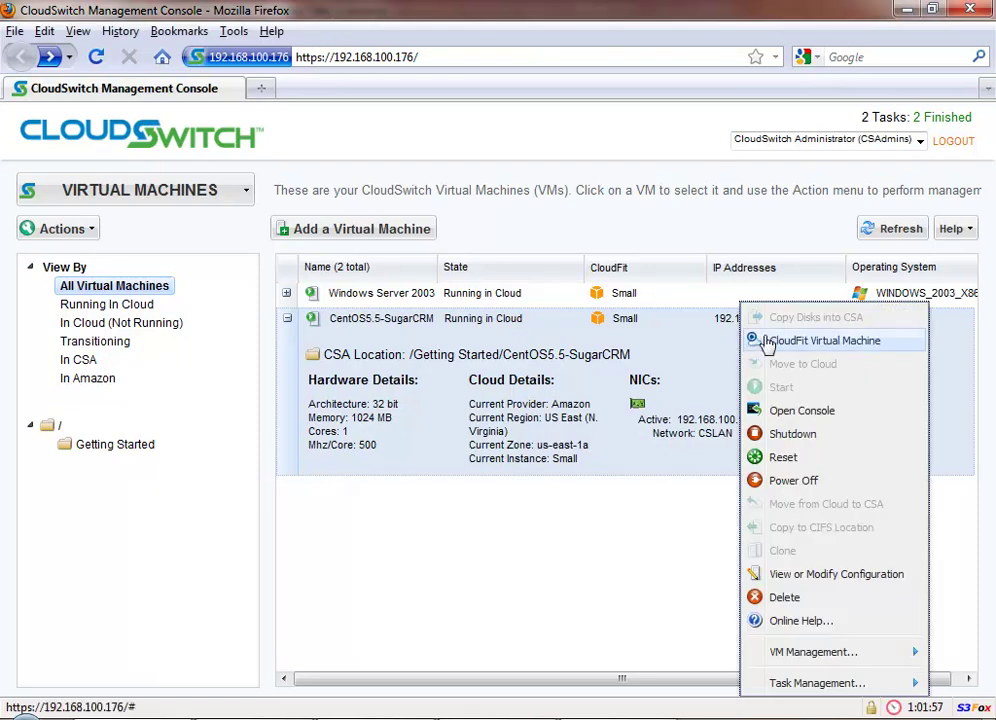